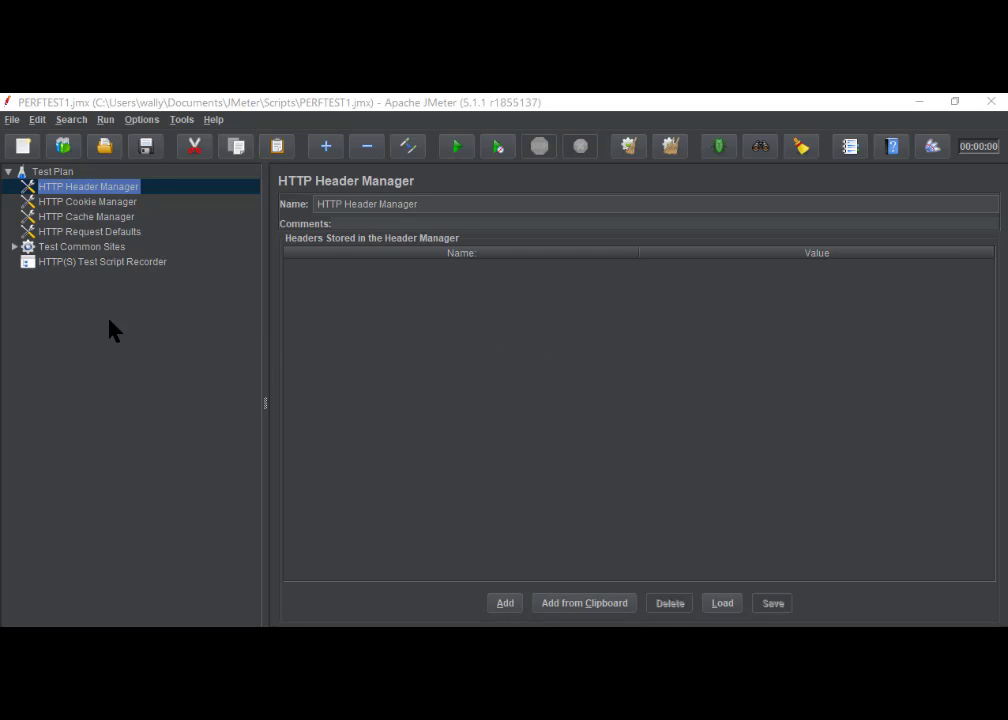
# - Examine the Test Common Sites thread group, the requests in its Google and Stores transactions, and the Google Search request settings
pyautogui.click(85, 250)
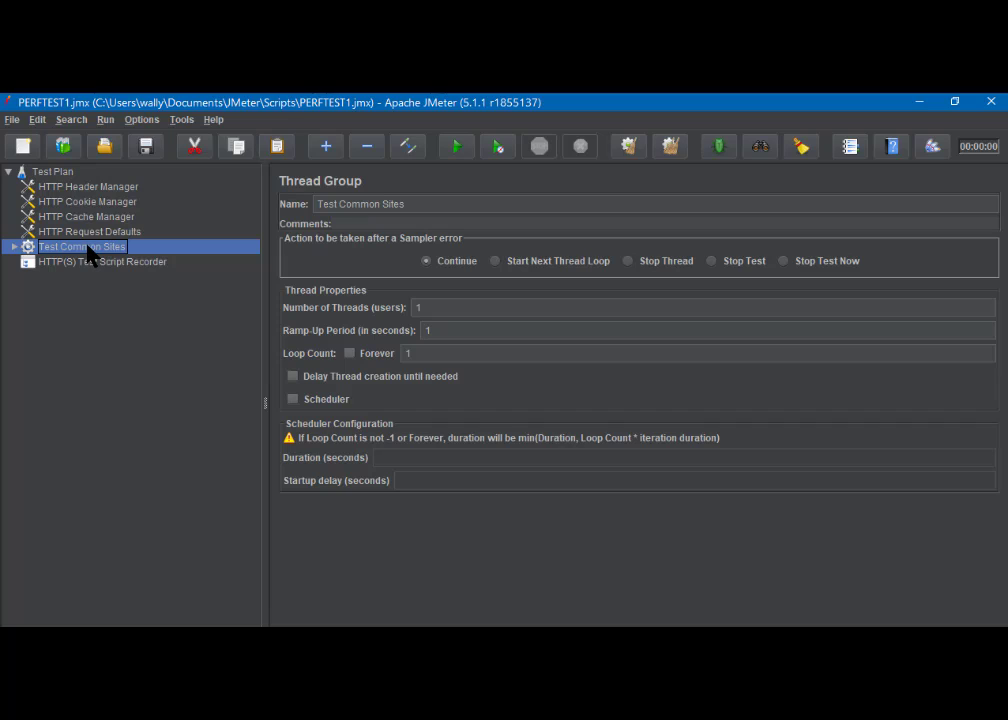
pyautogui.click(14, 247)
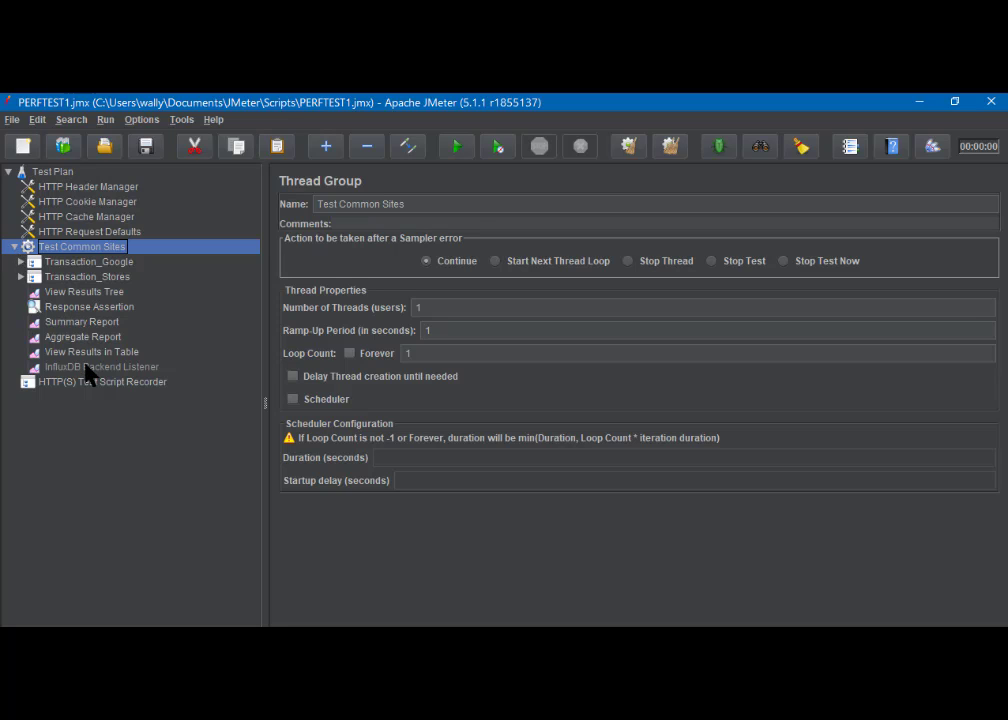
pyautogui.click(21, 261)
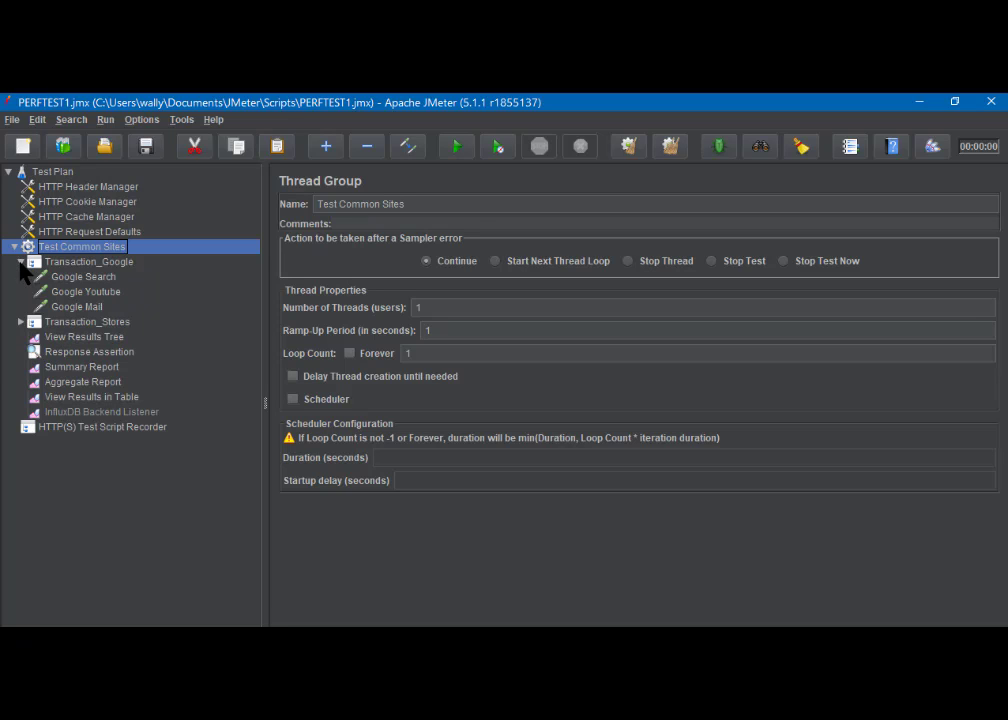
pyautogui.click(21, 322)
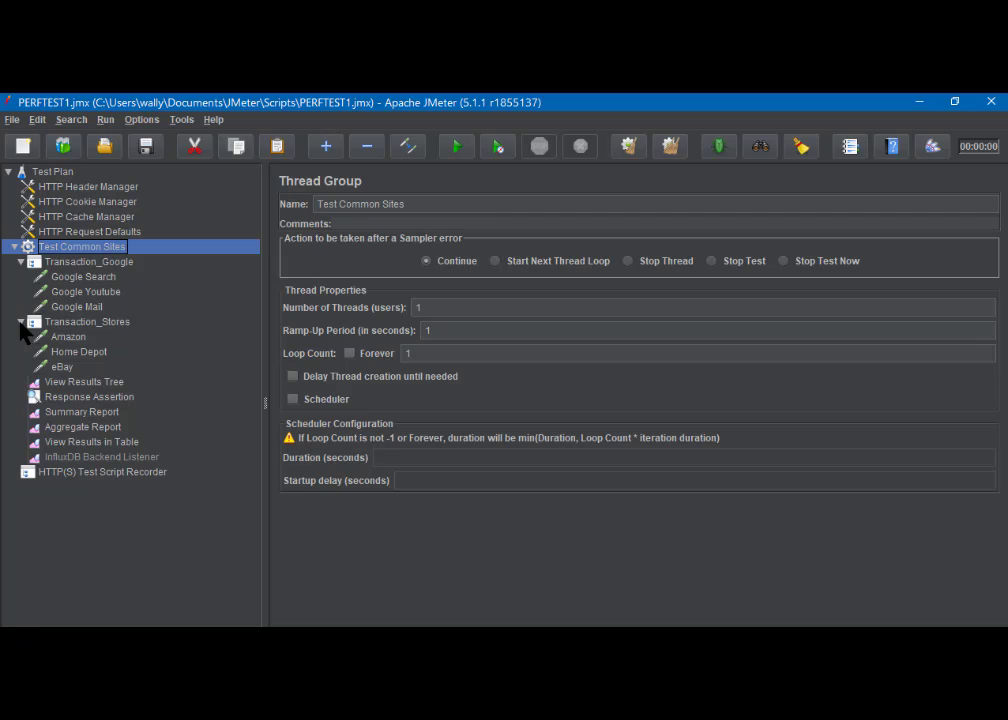
pyautogui.click(88, 277)
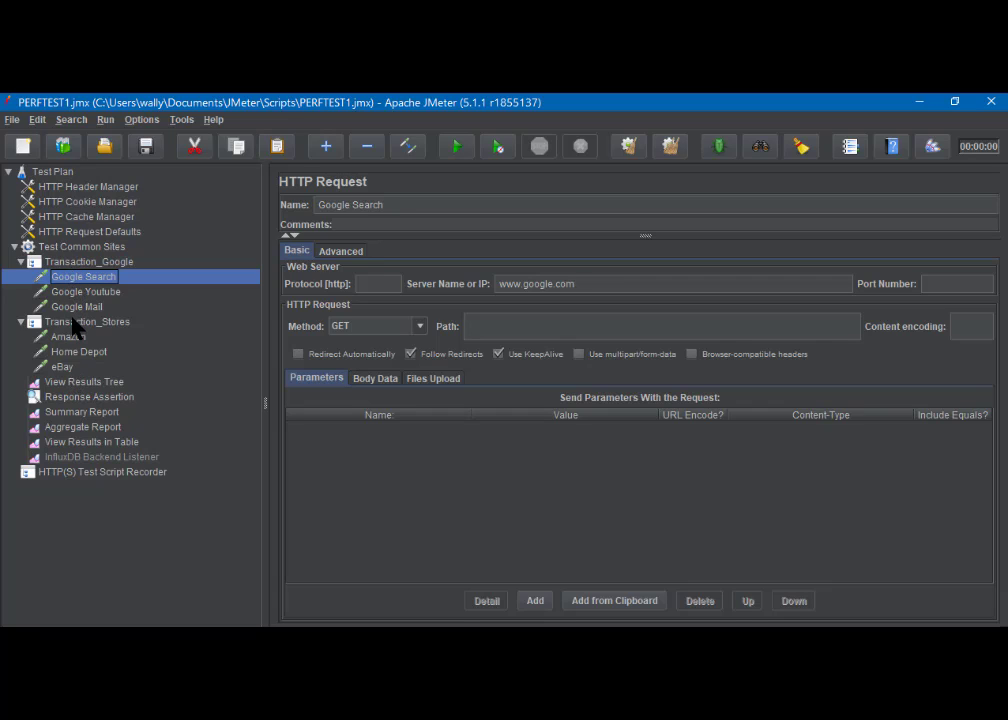
pyautogui.click(72, 263)
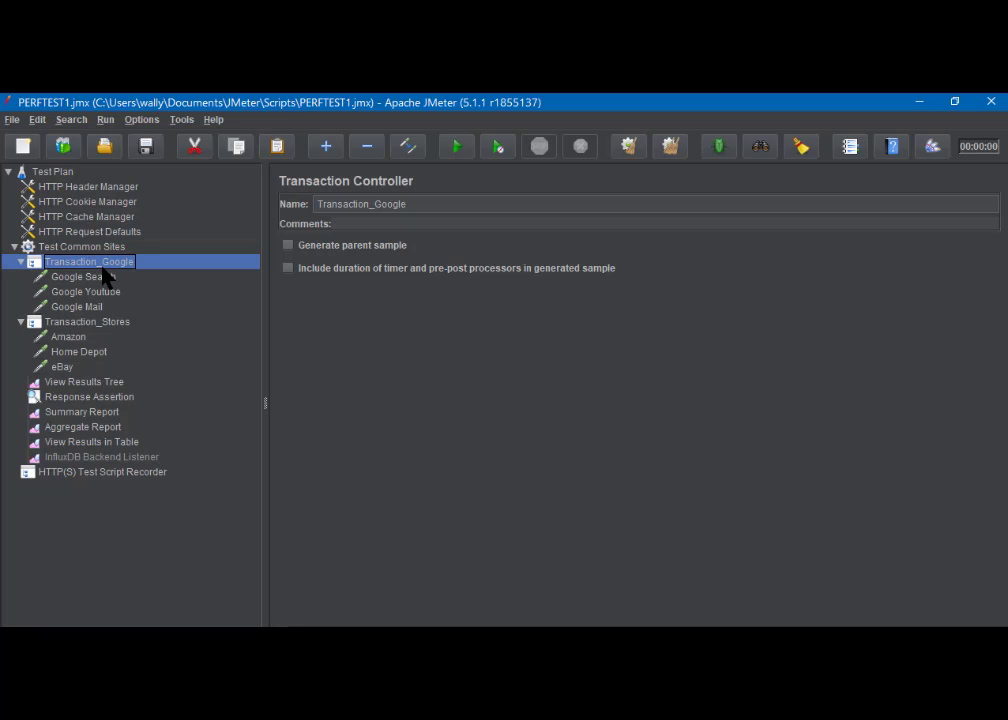
# - Move the Response Assertion directly above the View Results Tree listener in the Test Common Sites thread group
pyautogui.click(82, 384)
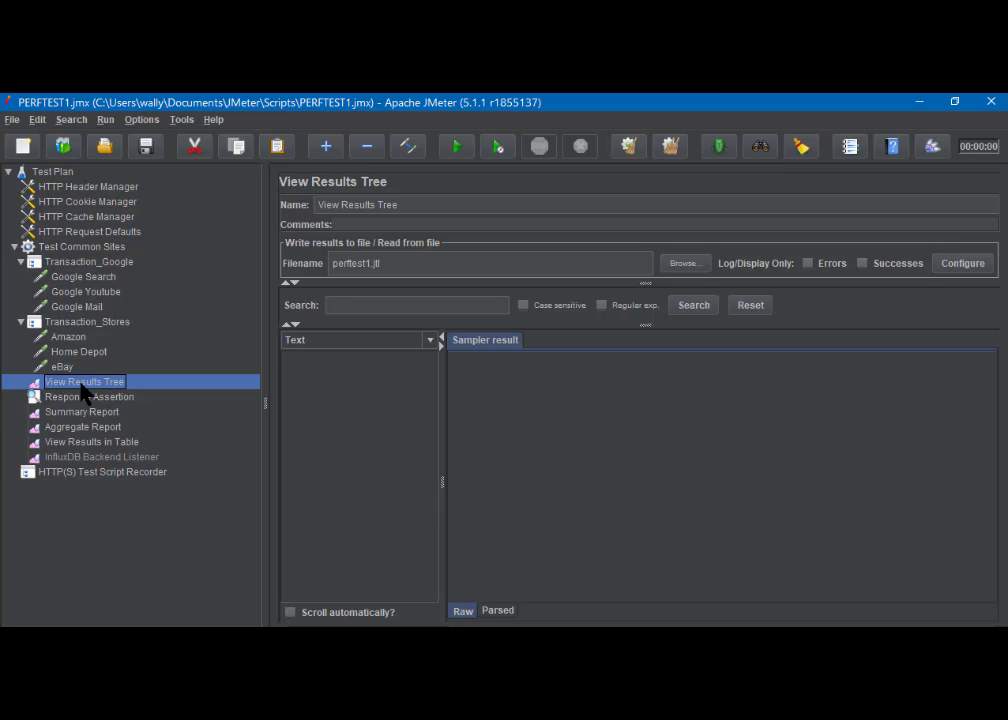
pyautogui.keyDown('shift'); pyautogui.click(80, 442); pyautogui.keyUp('shift')
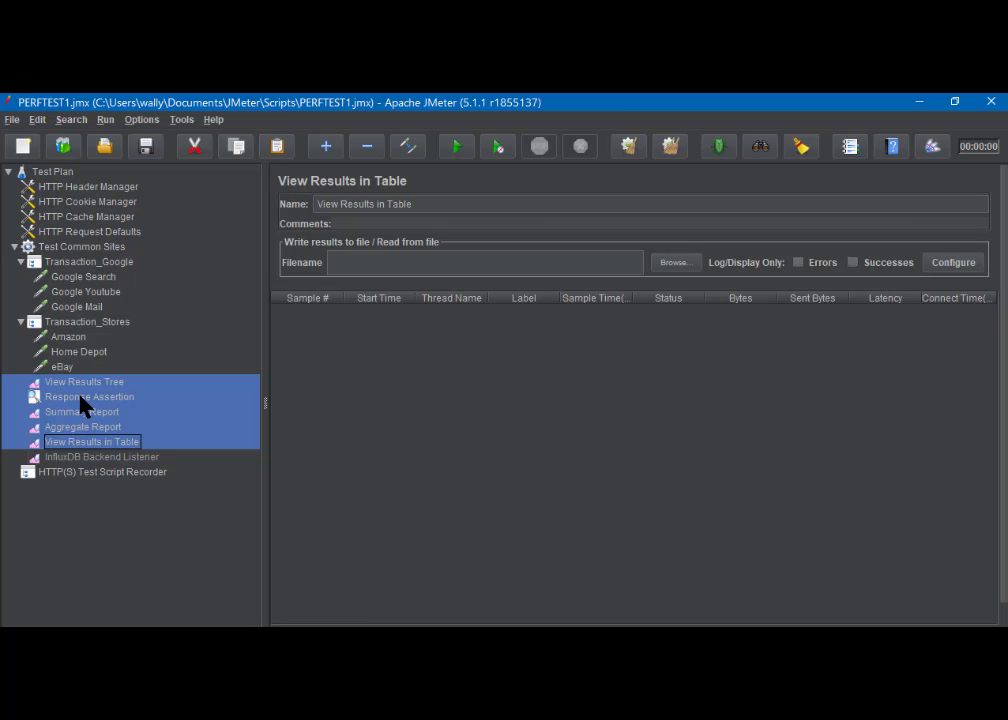
pyautogui.click(81, 399)
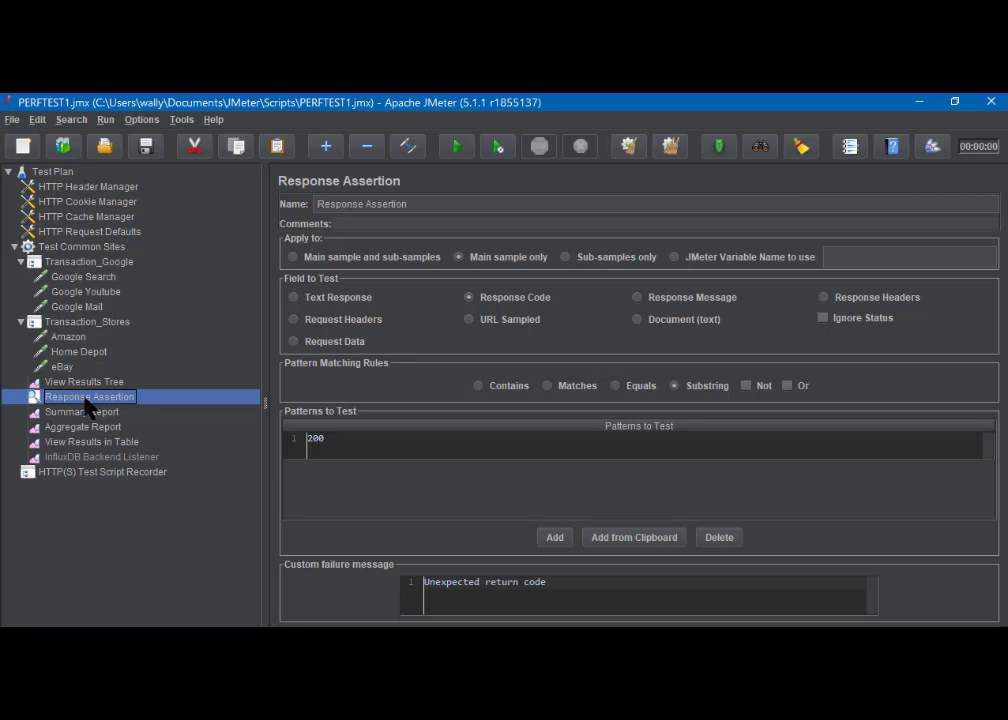
pyautogui.moveTo(88, 407); pyautogui.dragTo(88, 386)
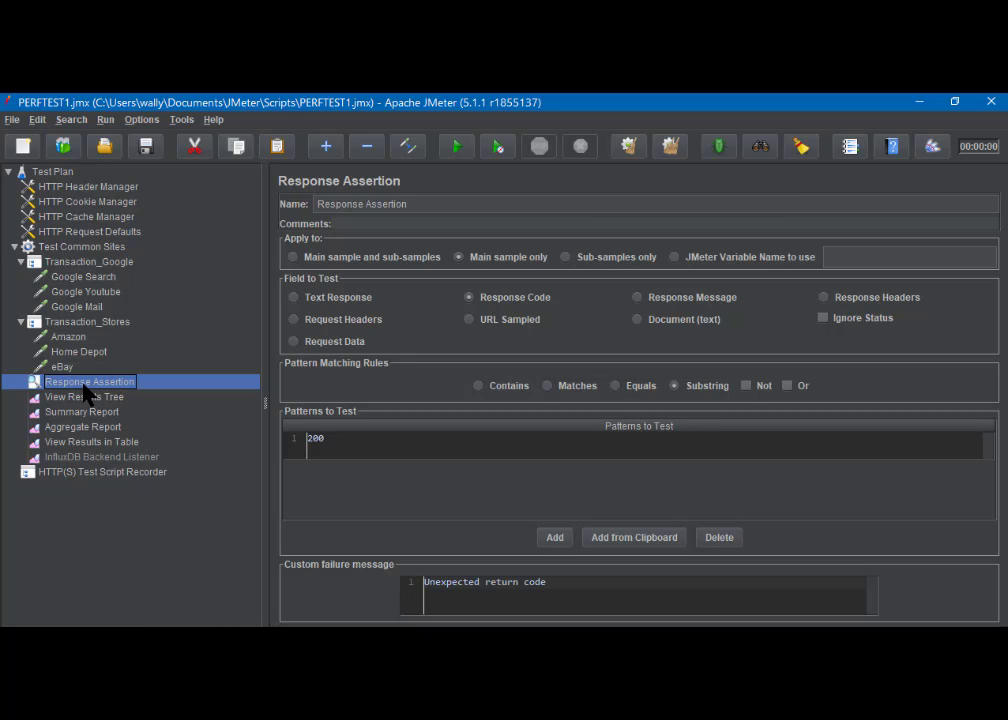
# - Review the Response Assertion and each listener of the thread group, from View Results Tree through InfluxDB Backend Listener
pyautogui.click(14, 249)
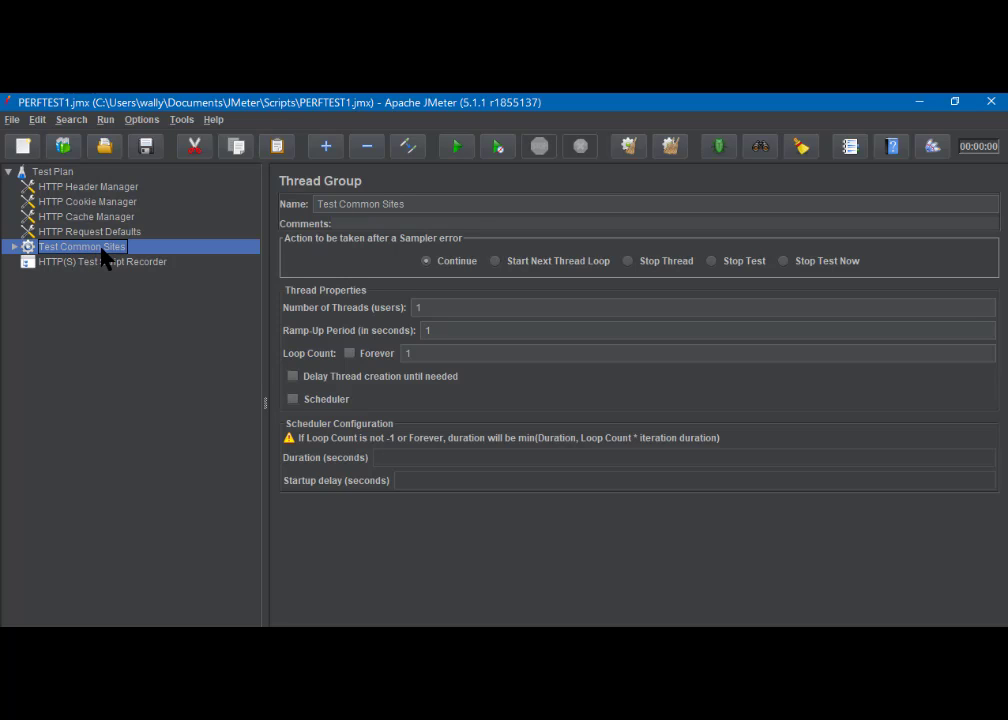
pyautogui.click(14, 247)
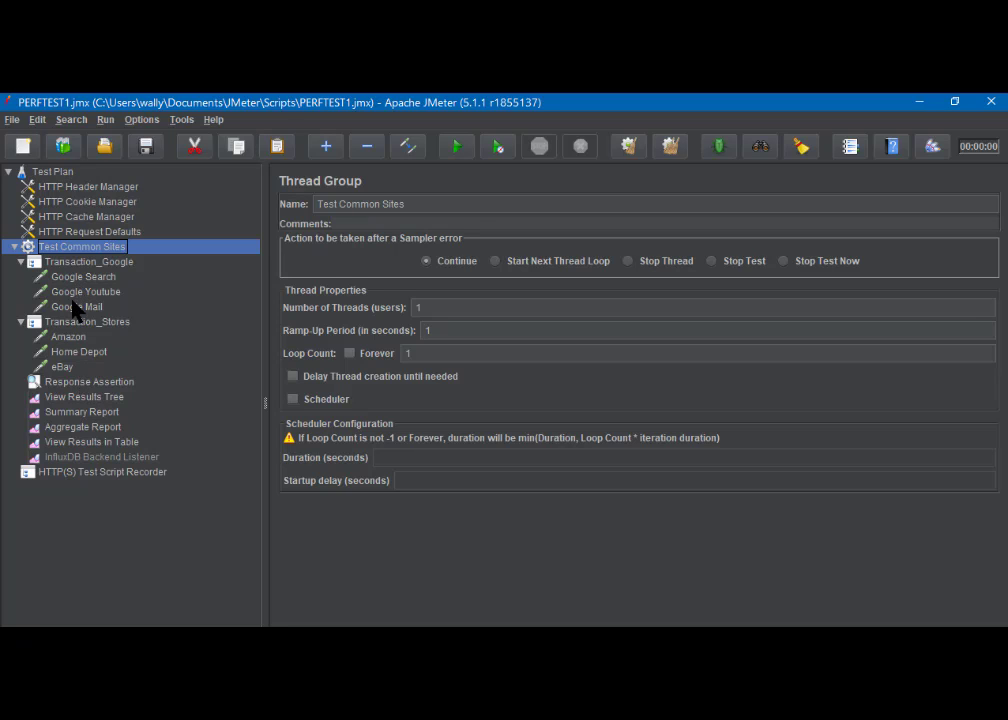
pyautogui.click(120, 384)
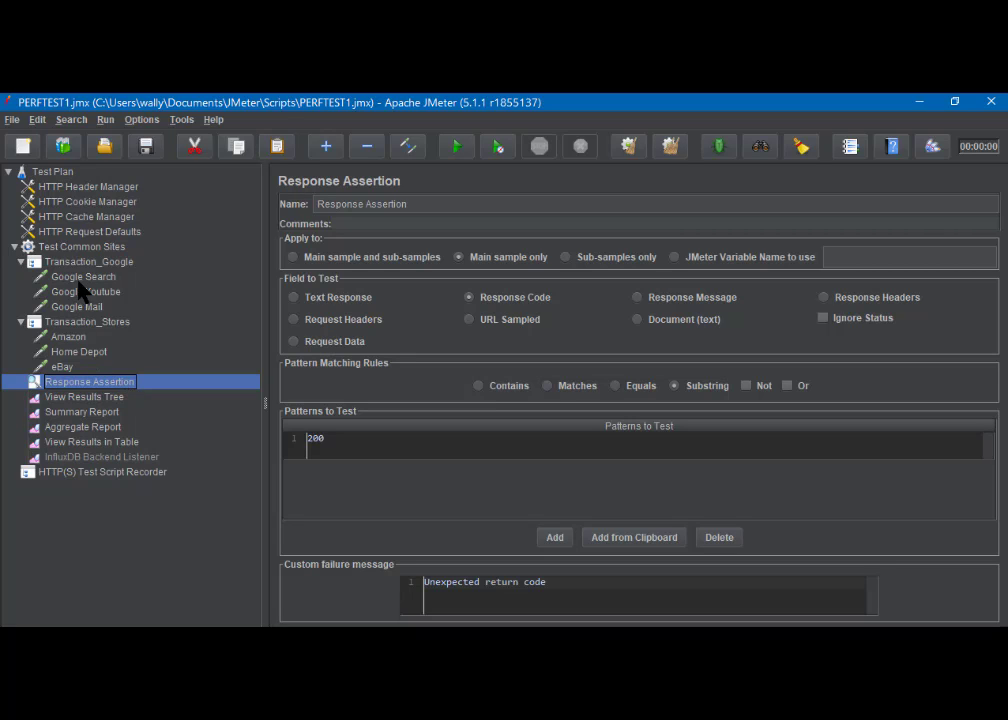
pyautogui.click(100, 397)
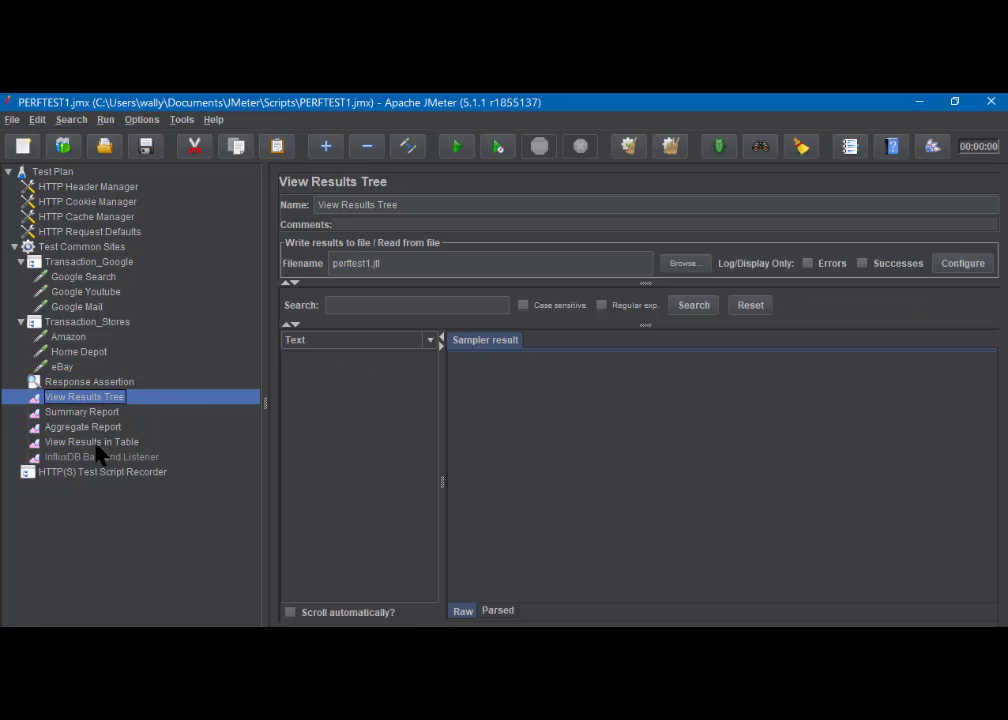
pyautogui.keyDown('shift'); pyautogui.click(97, 443); pyautogui.keyUp('shift')
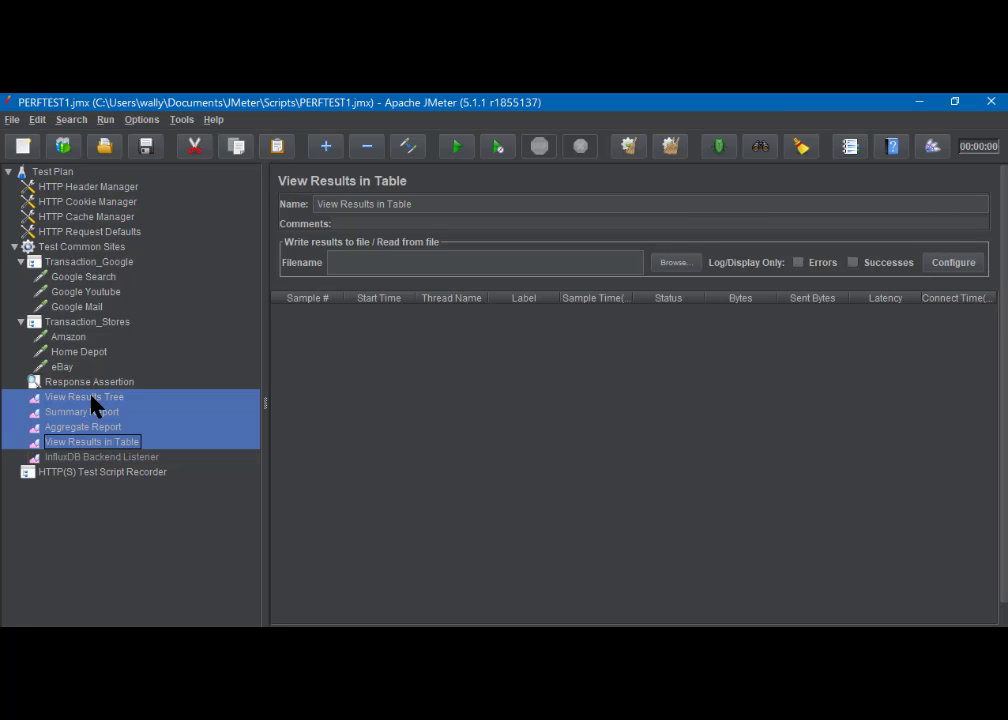
pyautogui.click(95, 400)
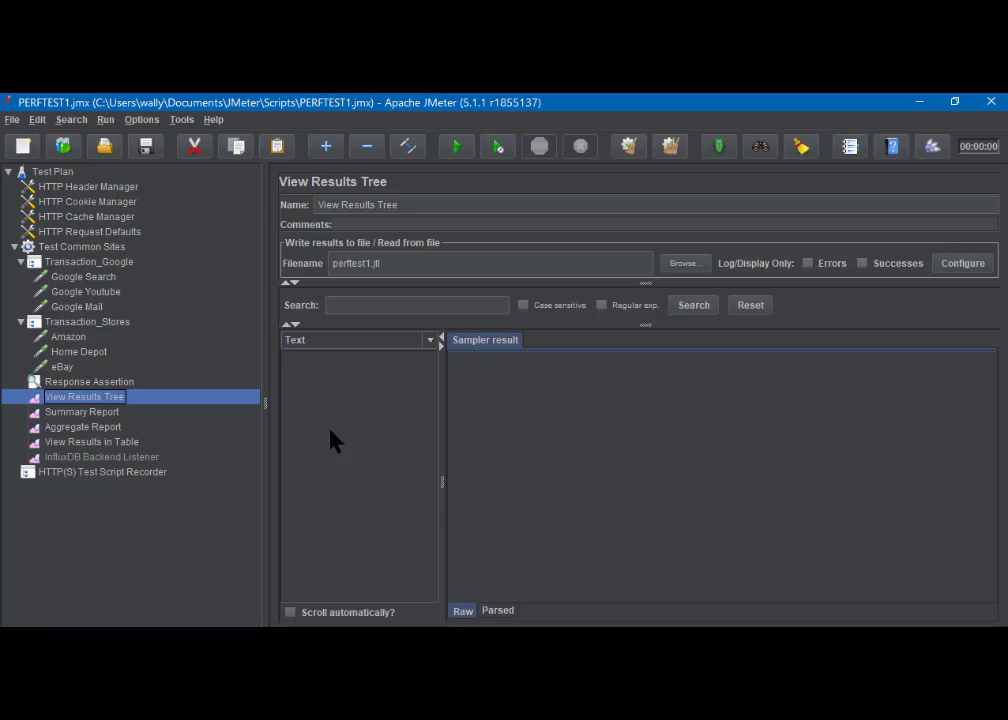
pyautogui.click(76, 412)
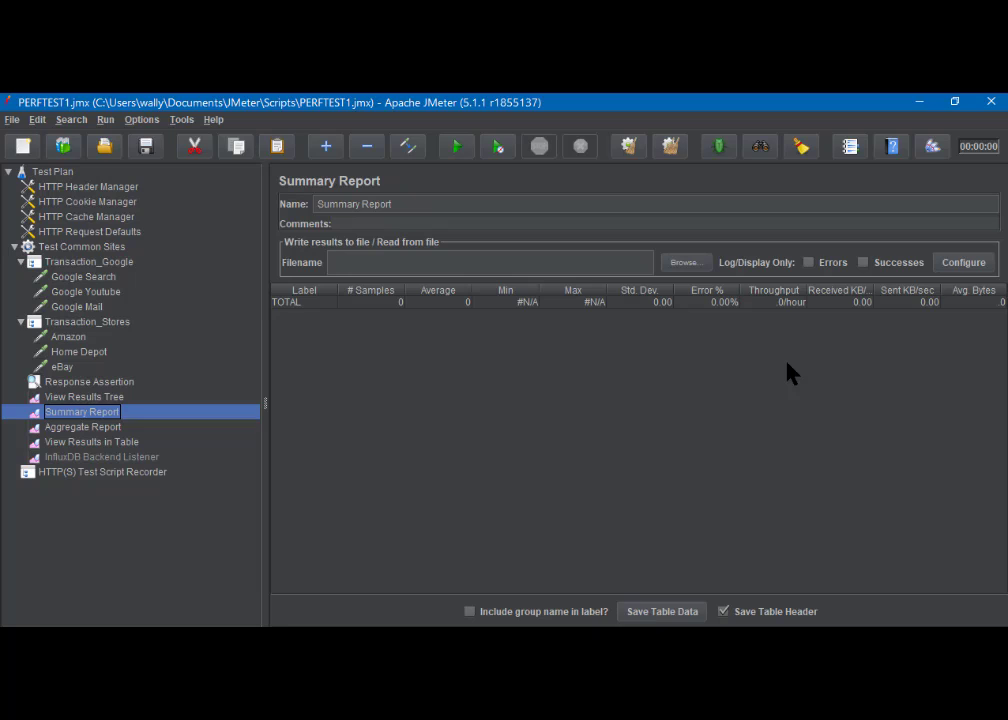
pyautogui.click(86, 430)
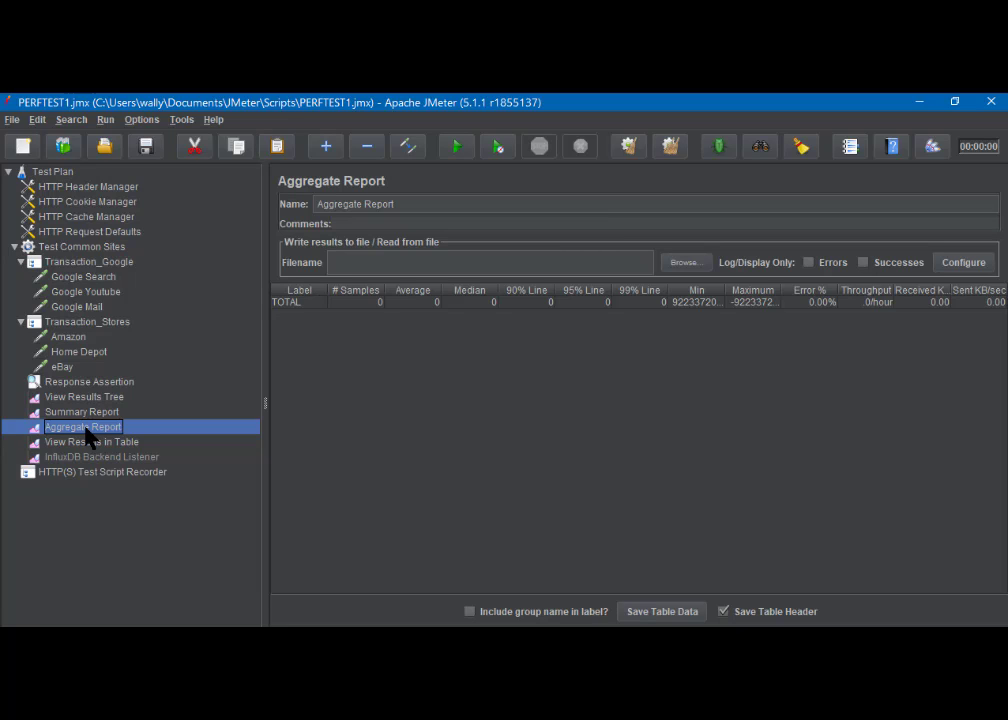
pyautogui.click(85, 446)
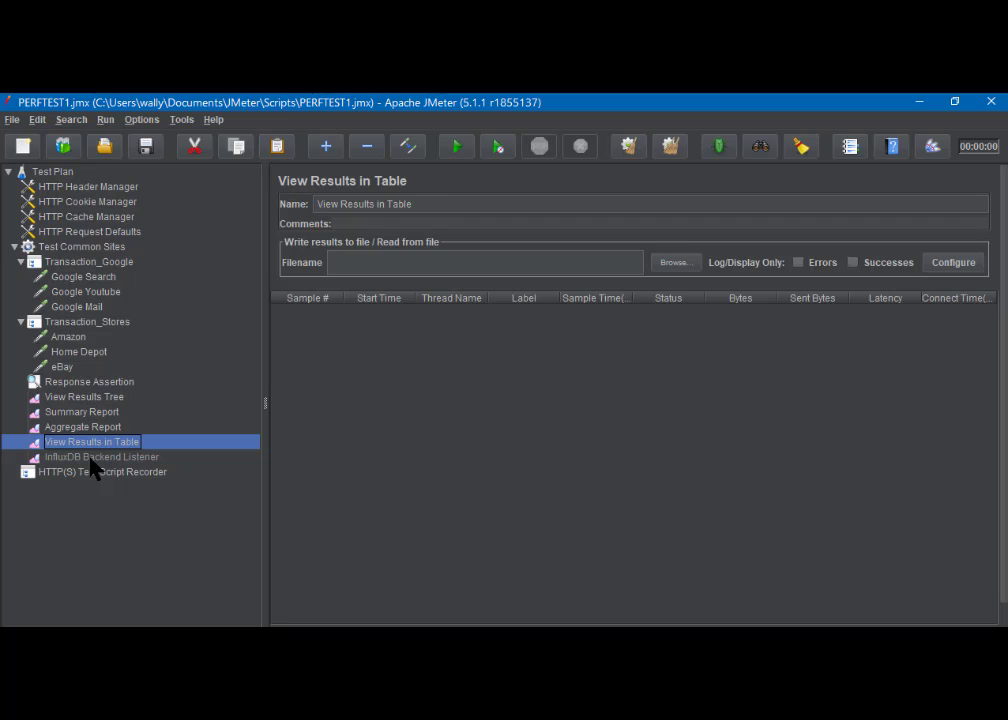
pyautogui.click(93, 458)
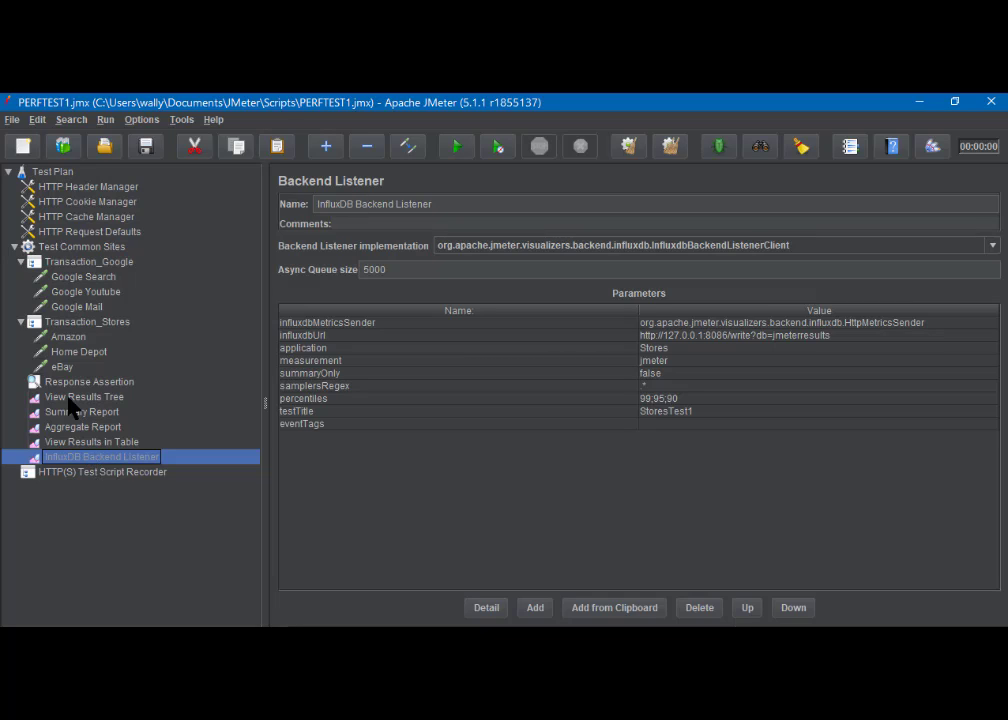
pyautogui.click(76, 249)
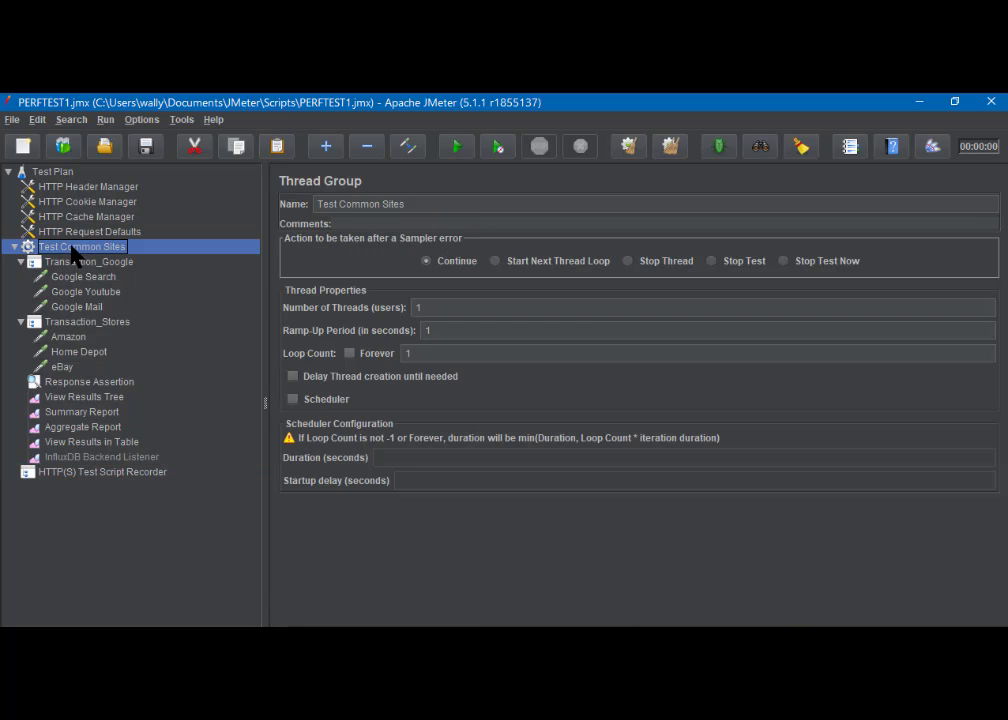
pyautogui.click(21, 260)
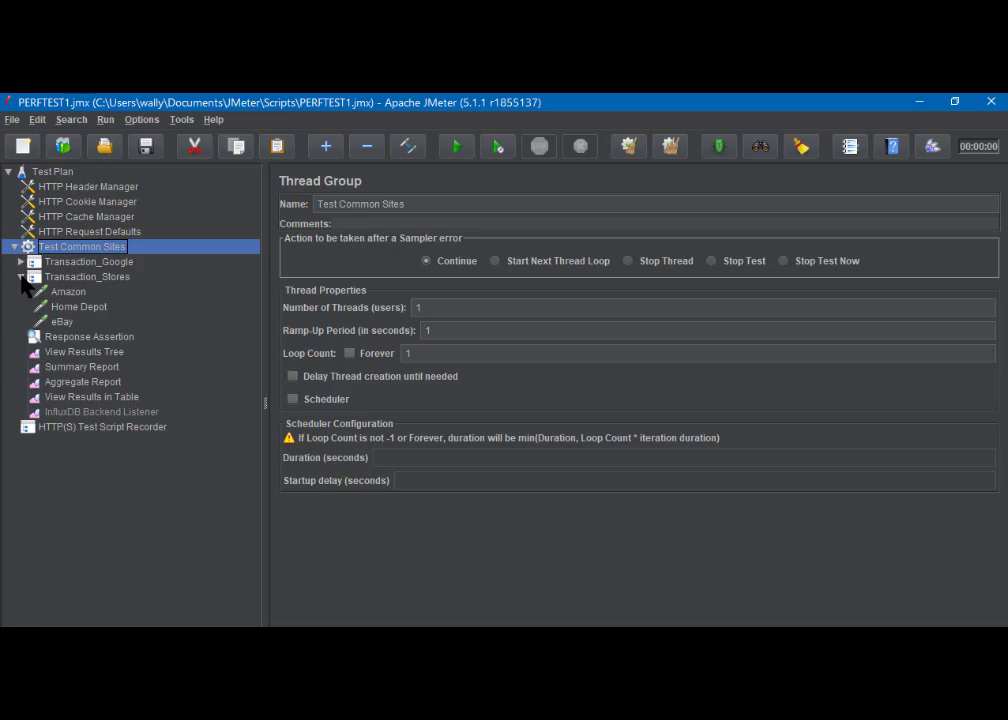
pyautogui.click(21, 276)
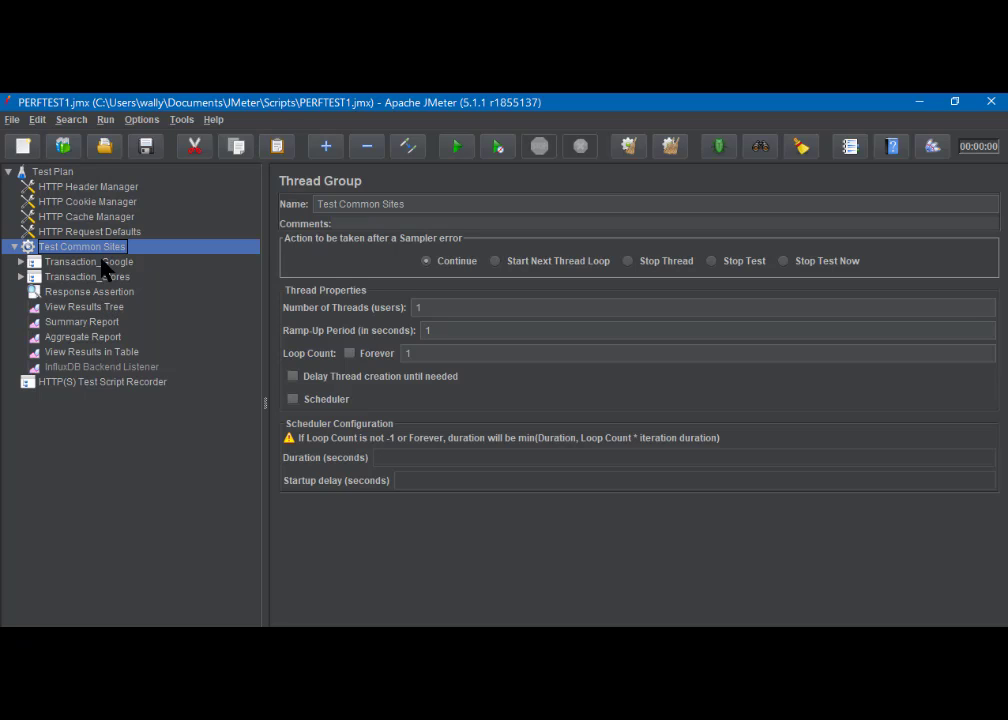
pyautogui.click(21, 261)
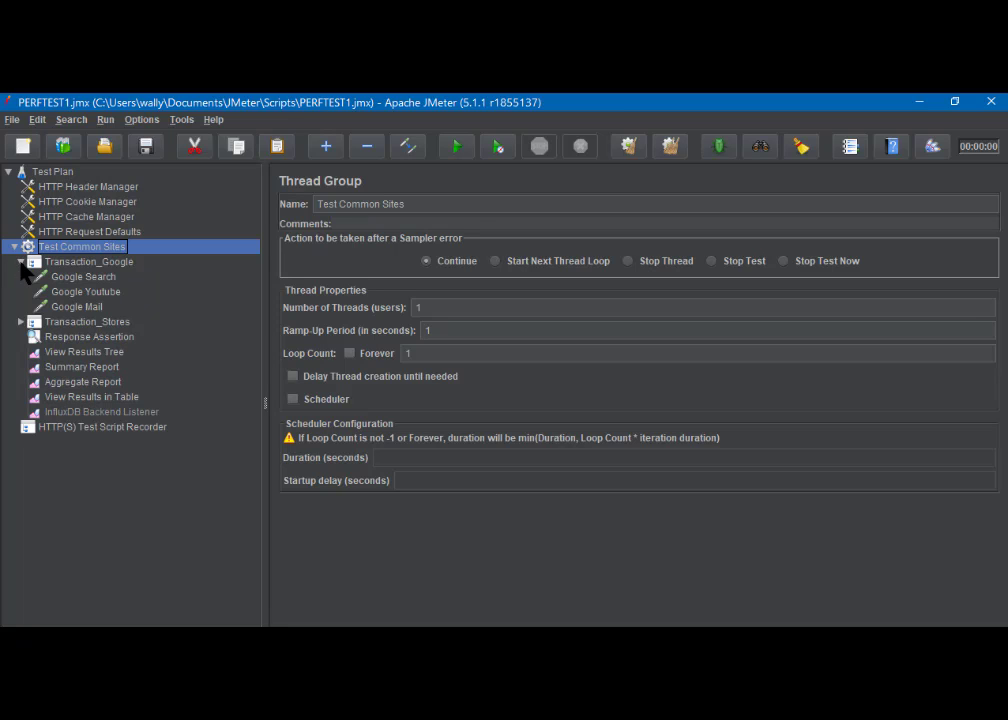
pyautogui.click(21, 321)
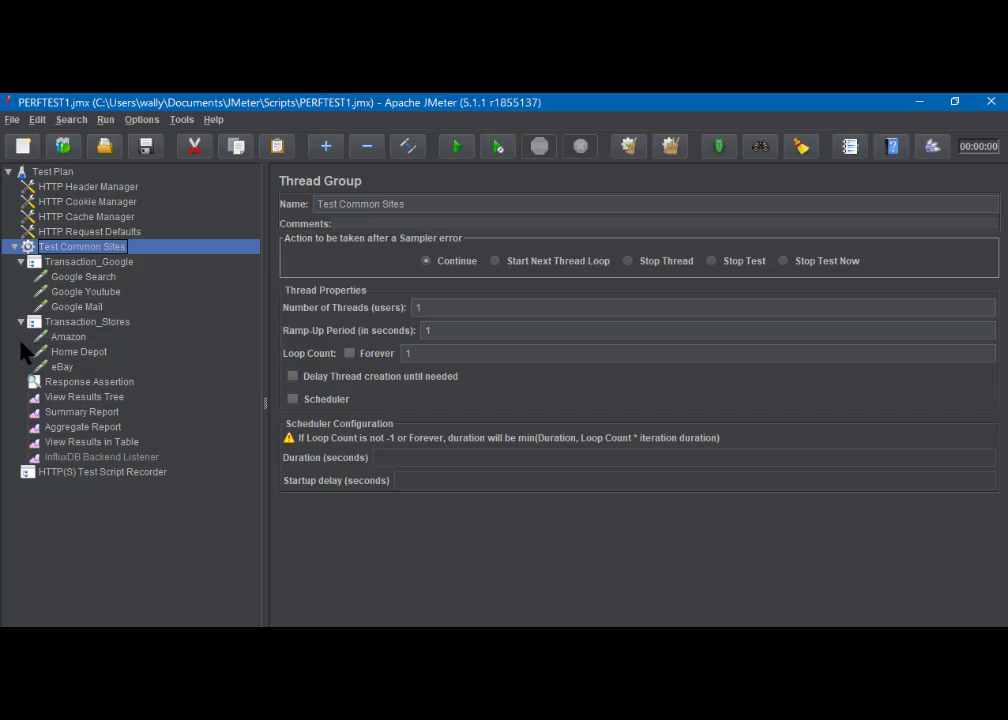
# - Save the test plan and run it, overwriting the existing perftest1.jtl results file
pyautogui.click(90, 400)
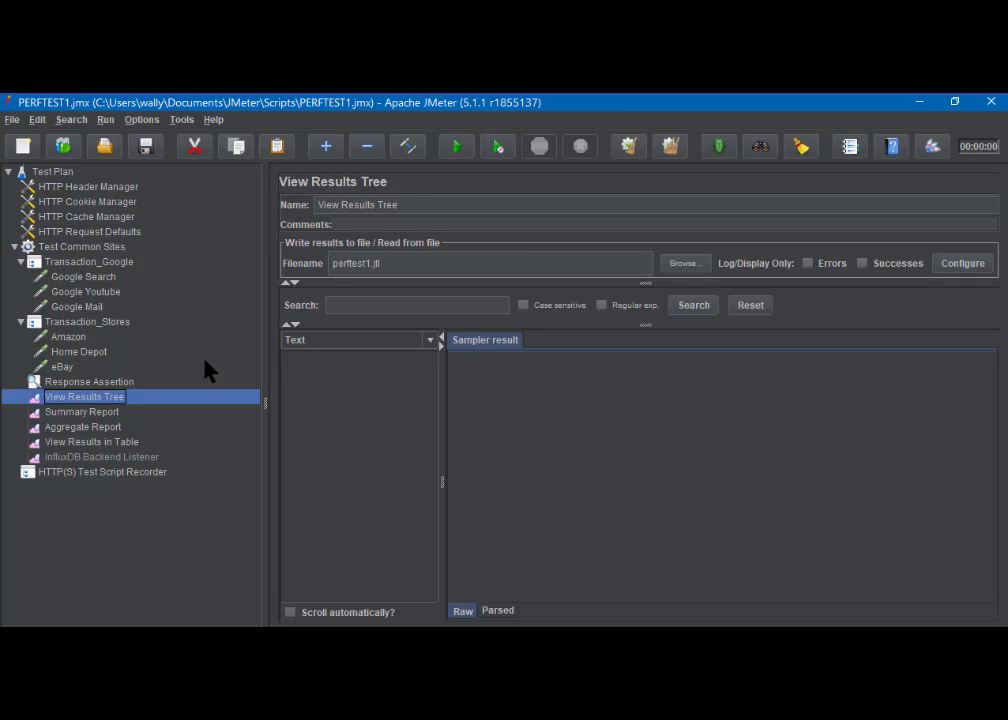
pyautogui.click(146, 152)
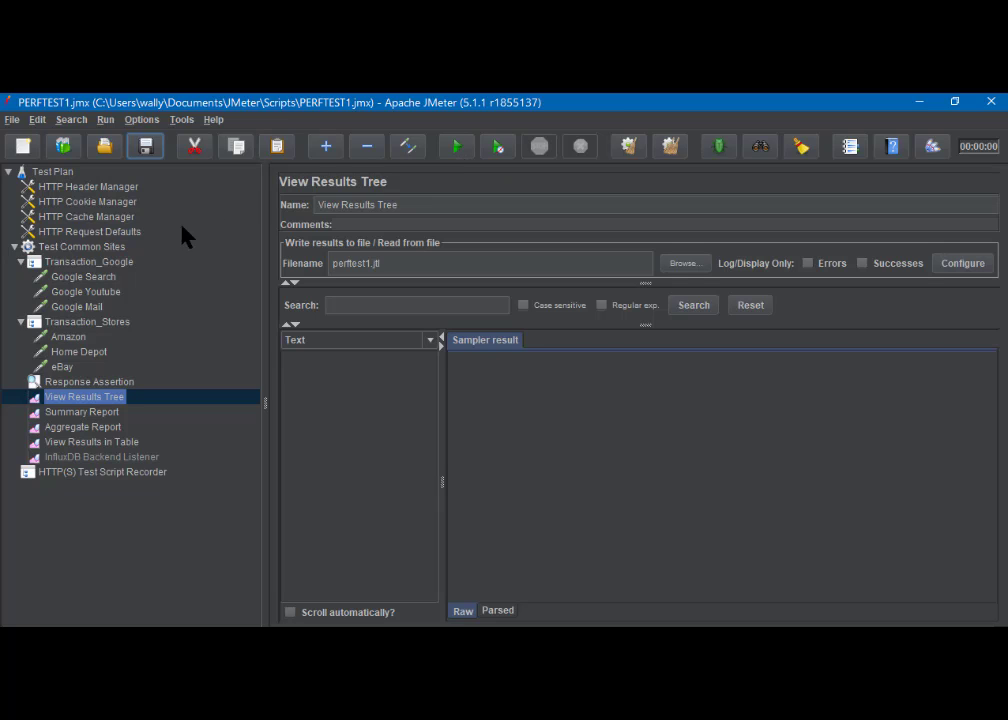
pyautogui.click(85, 247)
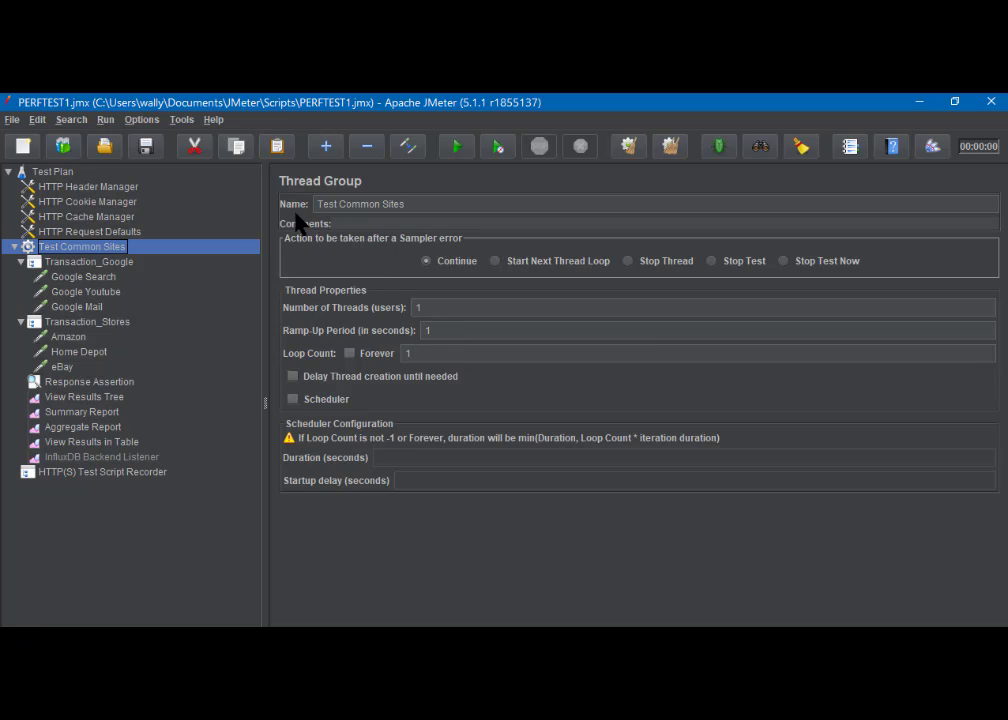
pyautogui.click(90, 398)
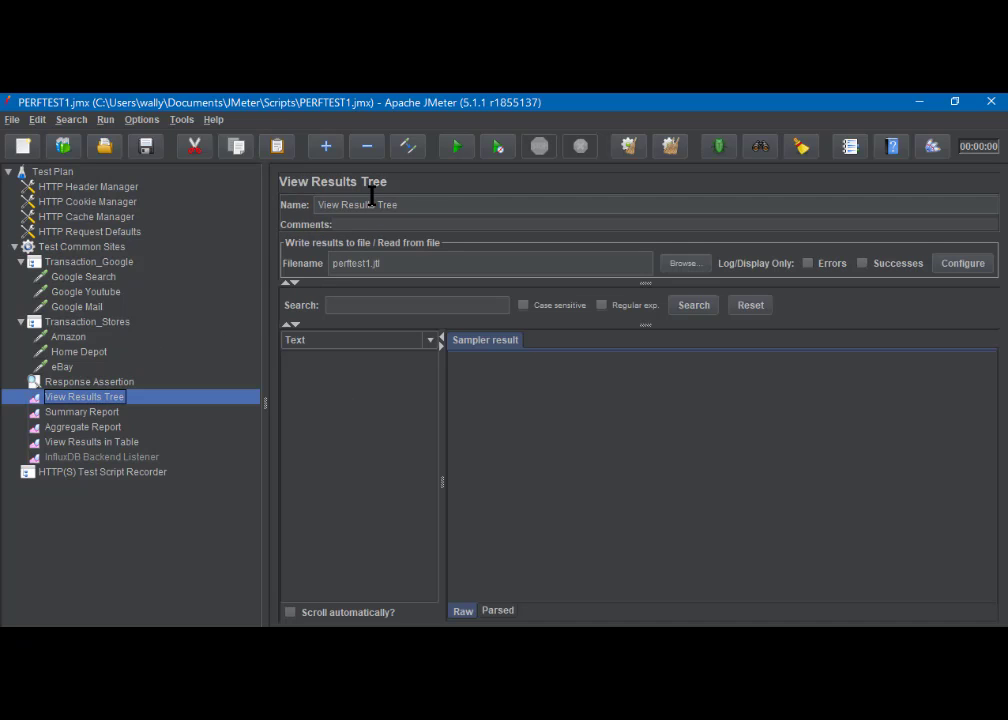
pyautogui.click(458, 147)
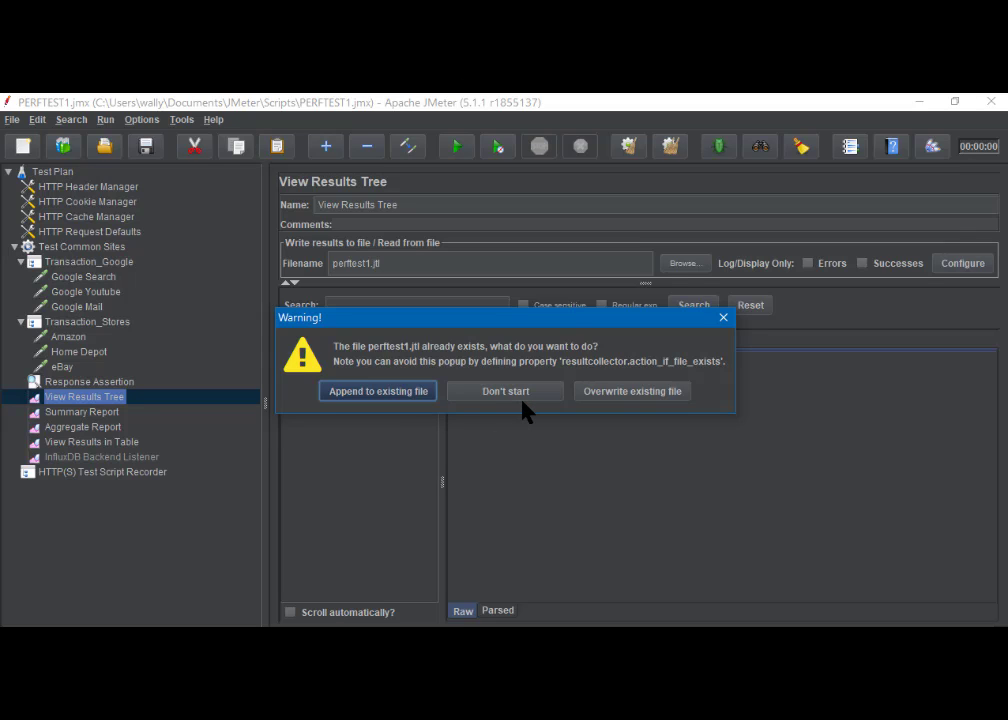
pyautogui.click(625, 391)
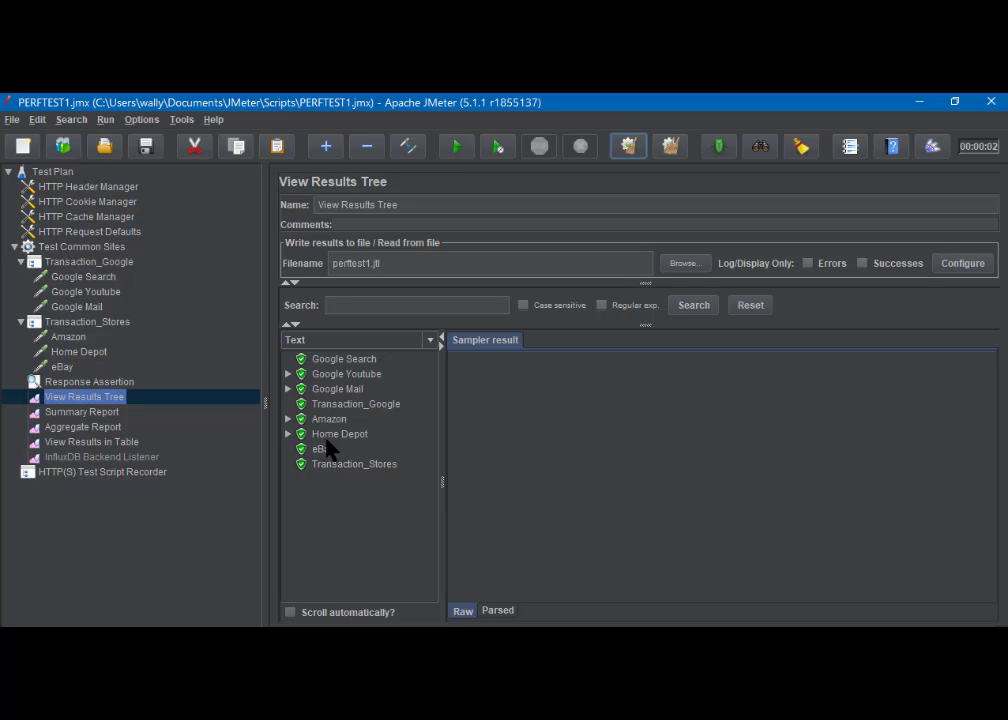
# - Examine the run's Transaction_Google sampler result, the Summary Report with a widened Label column, and the Aggregate Report
pyautogui.click(331, 407)
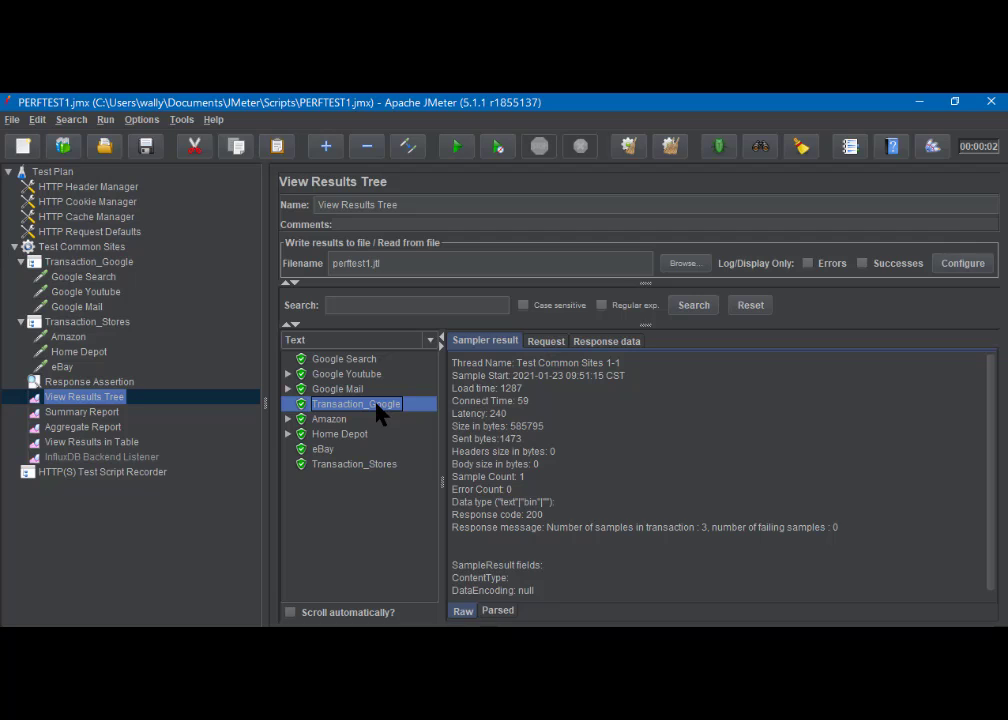
pyautogui.click(86, 418)
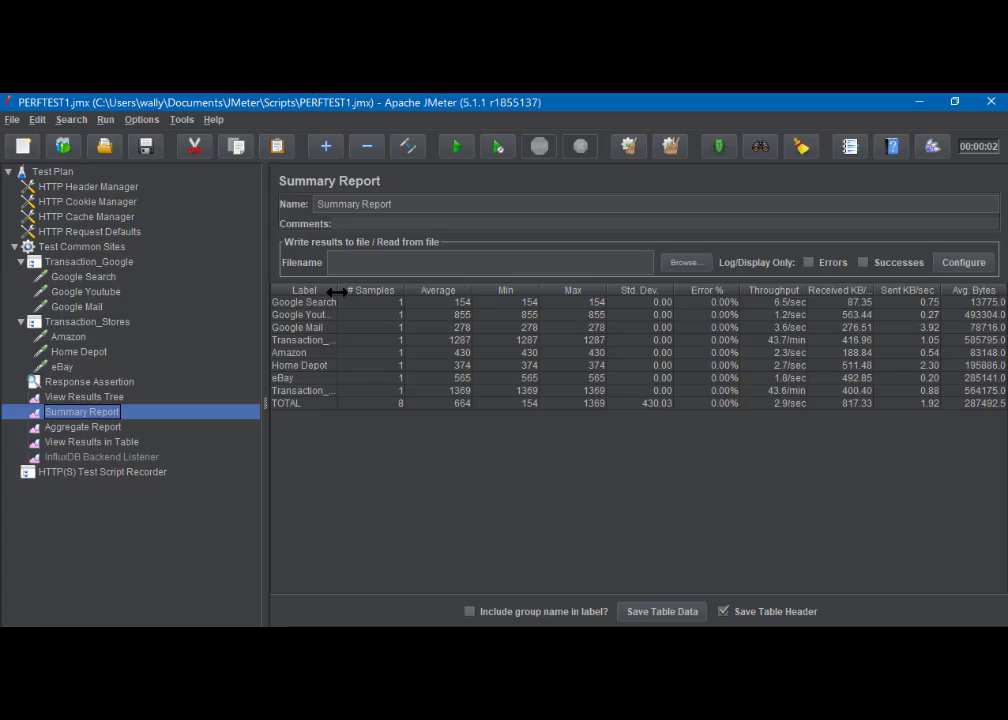
pyautogui.moveTo(339, 291); pyautogui.dragTo(373, 291)
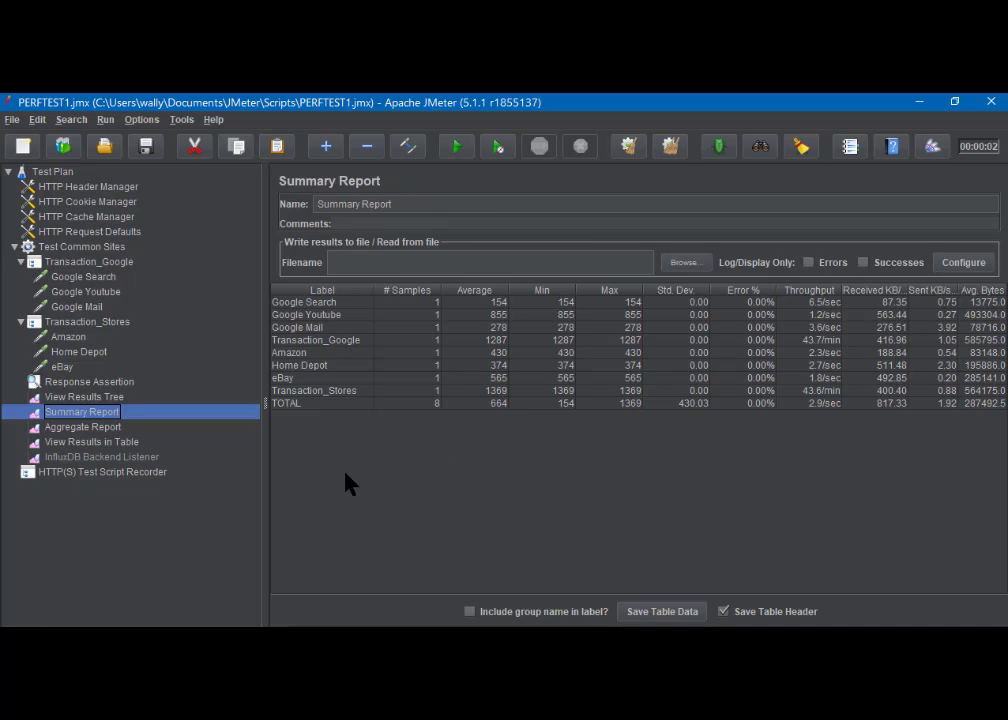
pyautogui.click(80, 427)
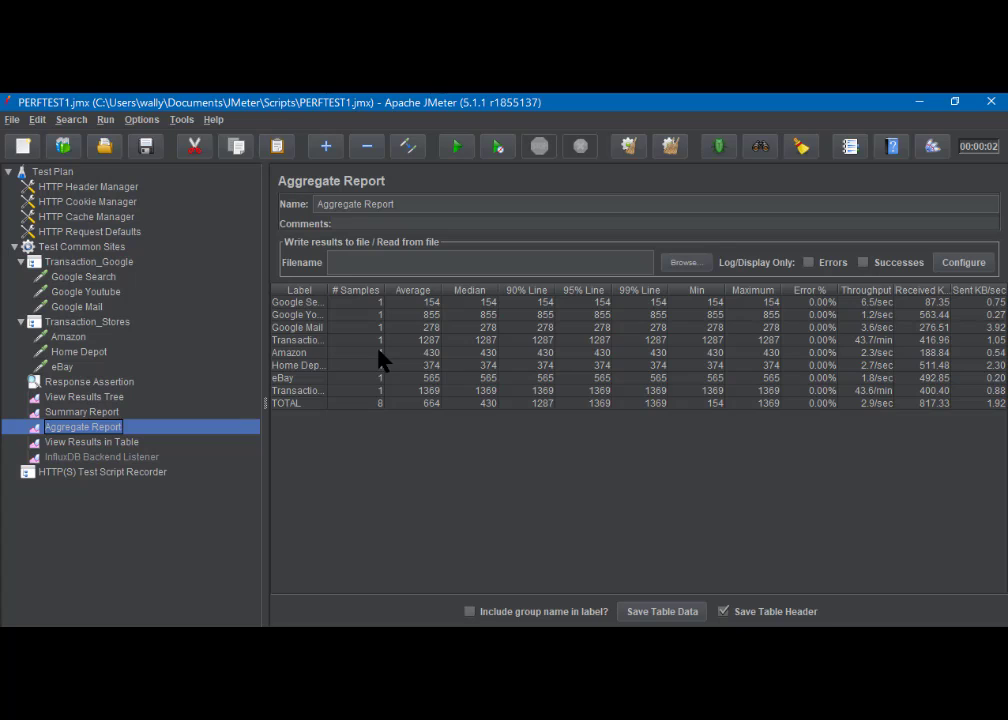
# - Examine the run's samples in View Results in Table, and clear all listener results from View Results Tree
pyautogui.click(89, 444)
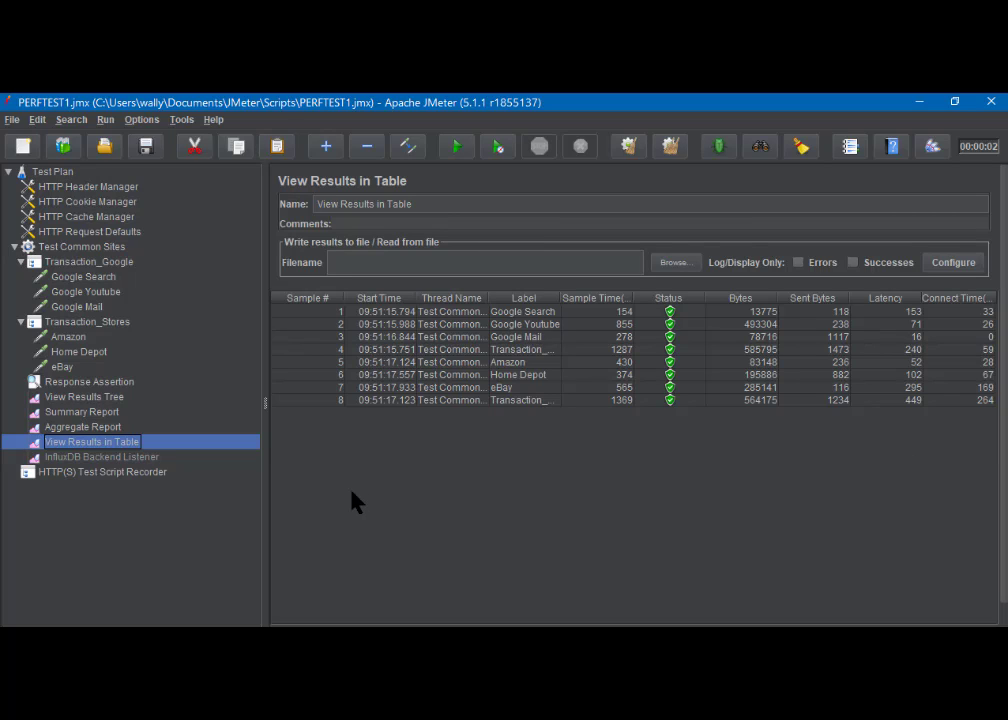
pyautogui.click(86, 398)
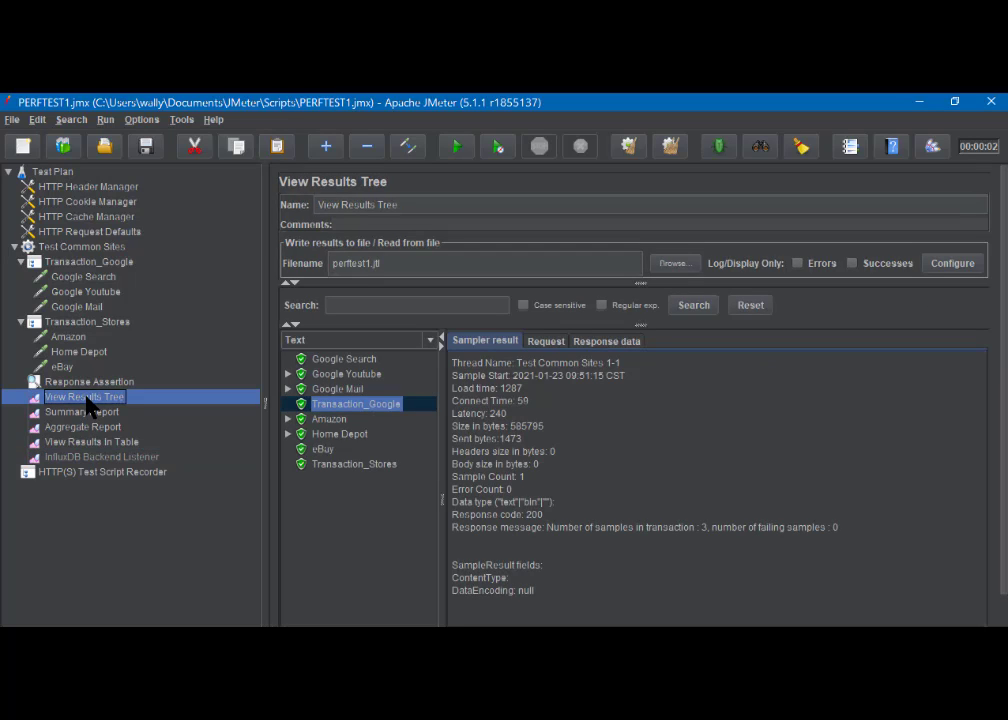
pyautogui.click(673, 147)
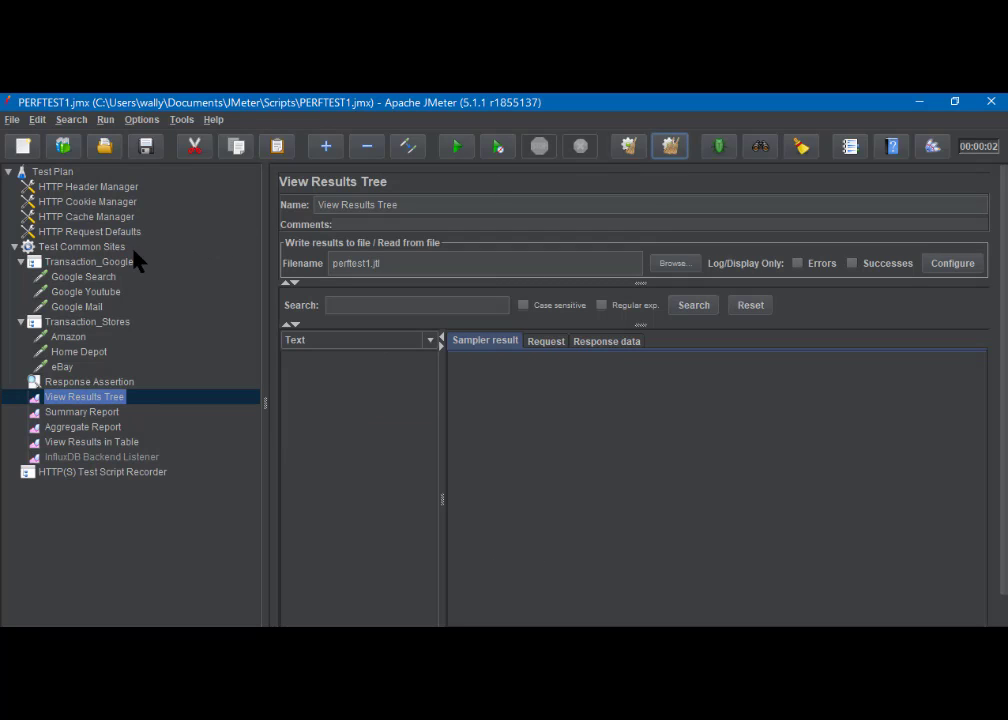
# - Set the Test Common Sites thread group's loop count to 3 and save the test plan
pyautogui.click(81, 247)
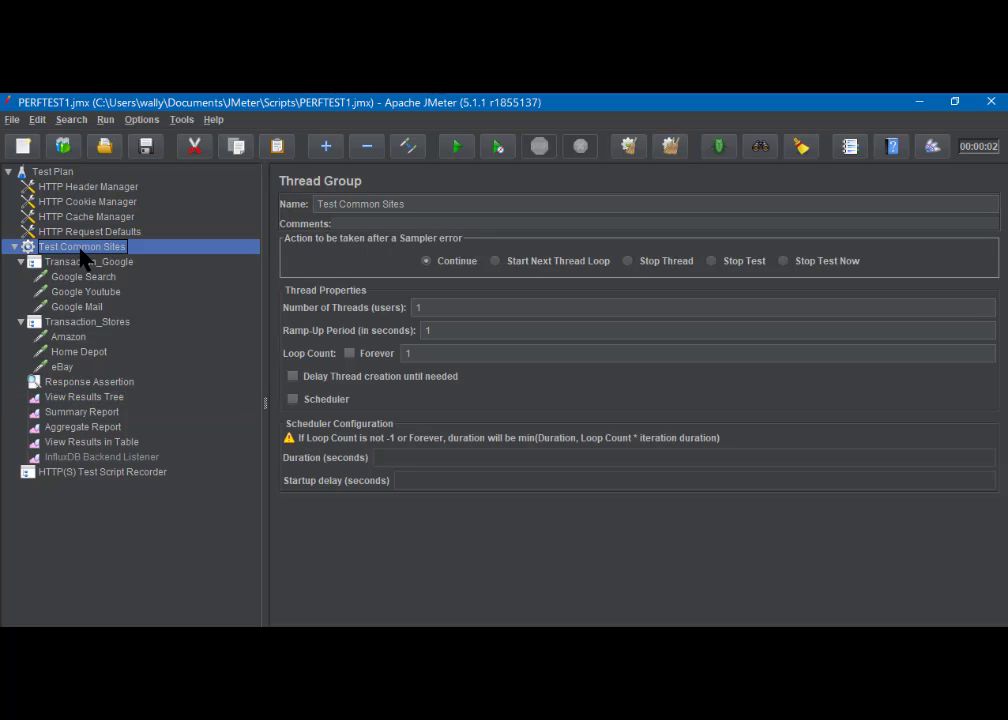
pyautogui.click(420, 354)
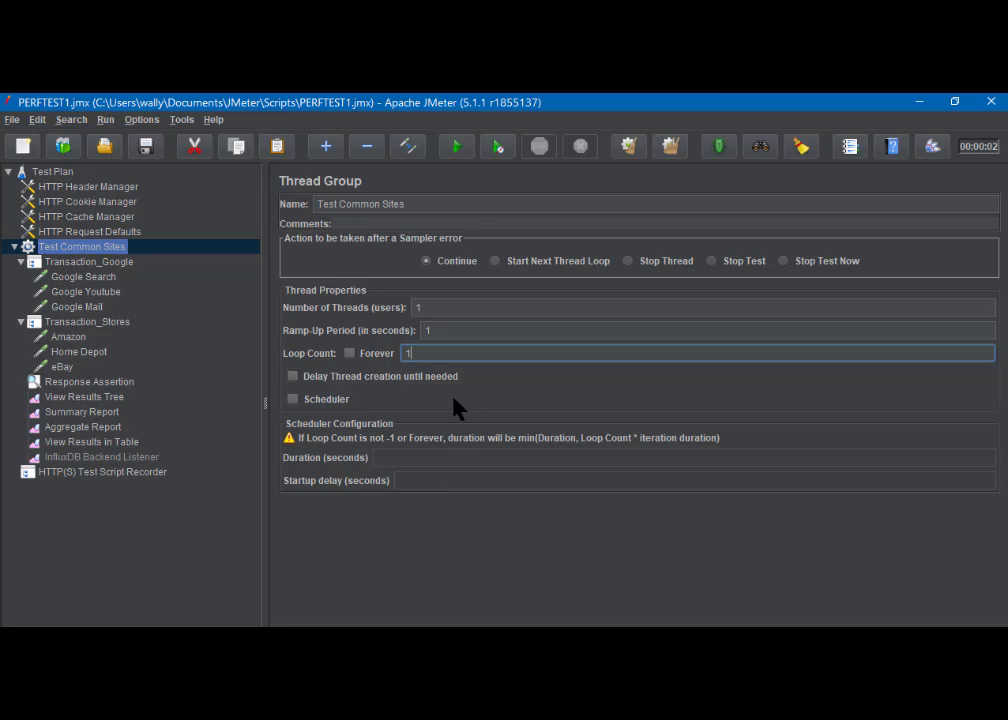
pyautogui.doubleClick(400, 352)
pyautogui.write('3')
pyautogui.click(146, 146)
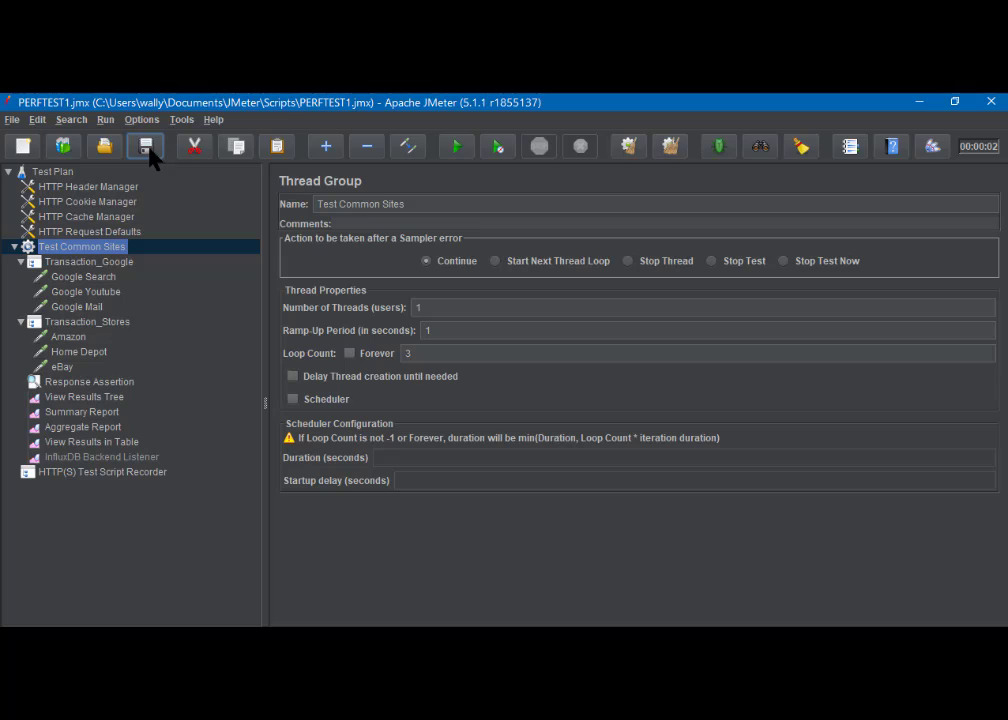
# - Run the test with View Results Tree open, overwriting the existing perftest1.jtl file
pyautogui.click(109, 399)
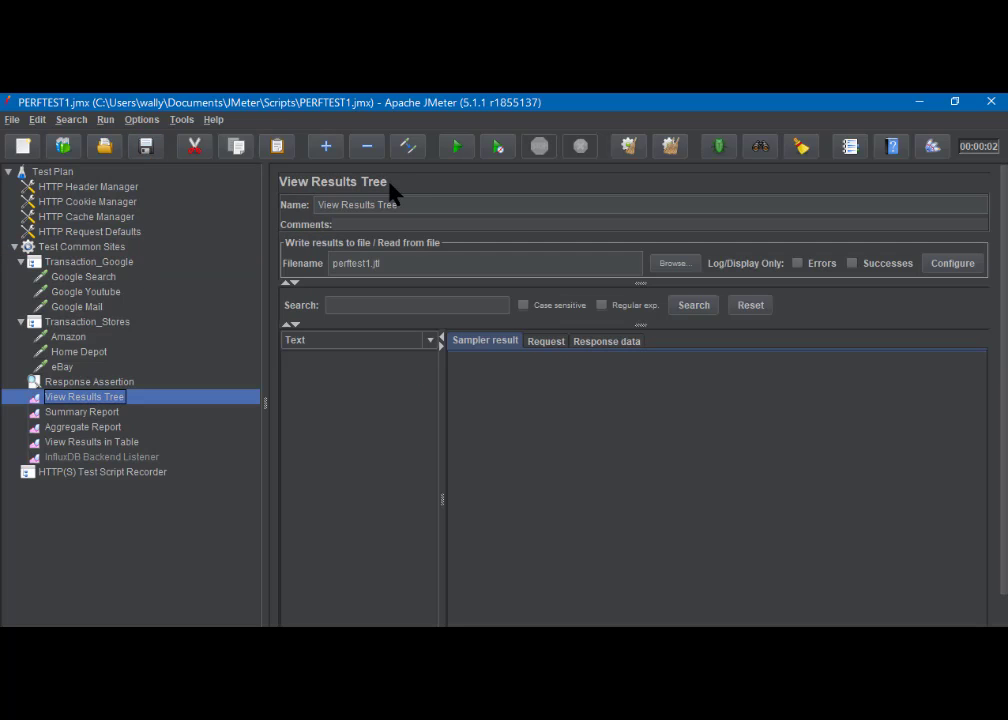
pyautogui.click(457, 147)
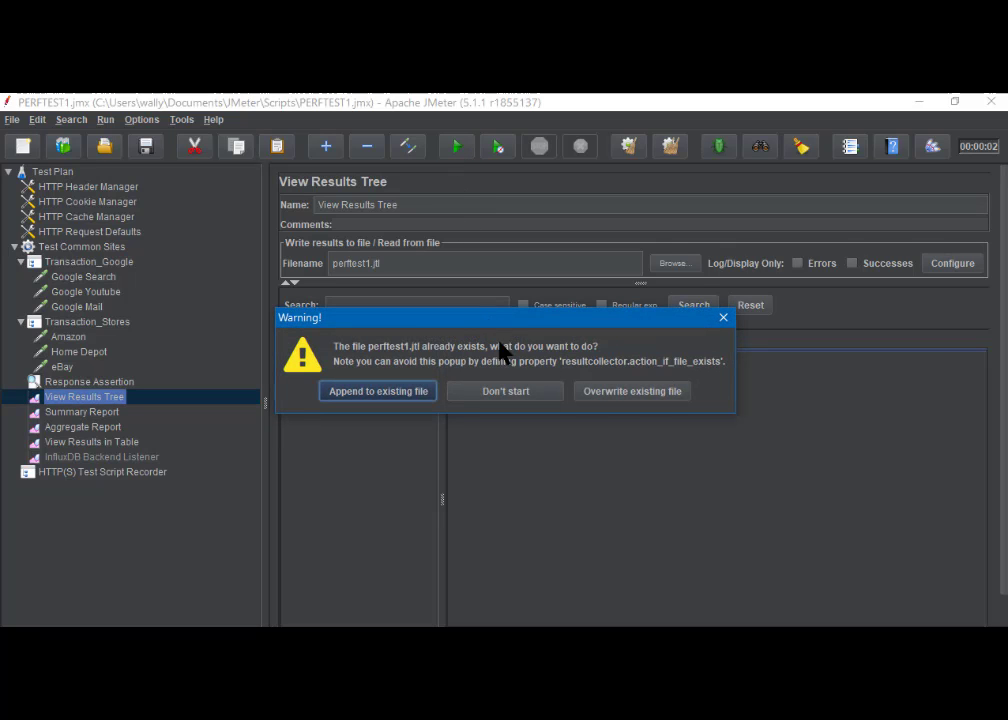
pyautogui.click(637, 392)
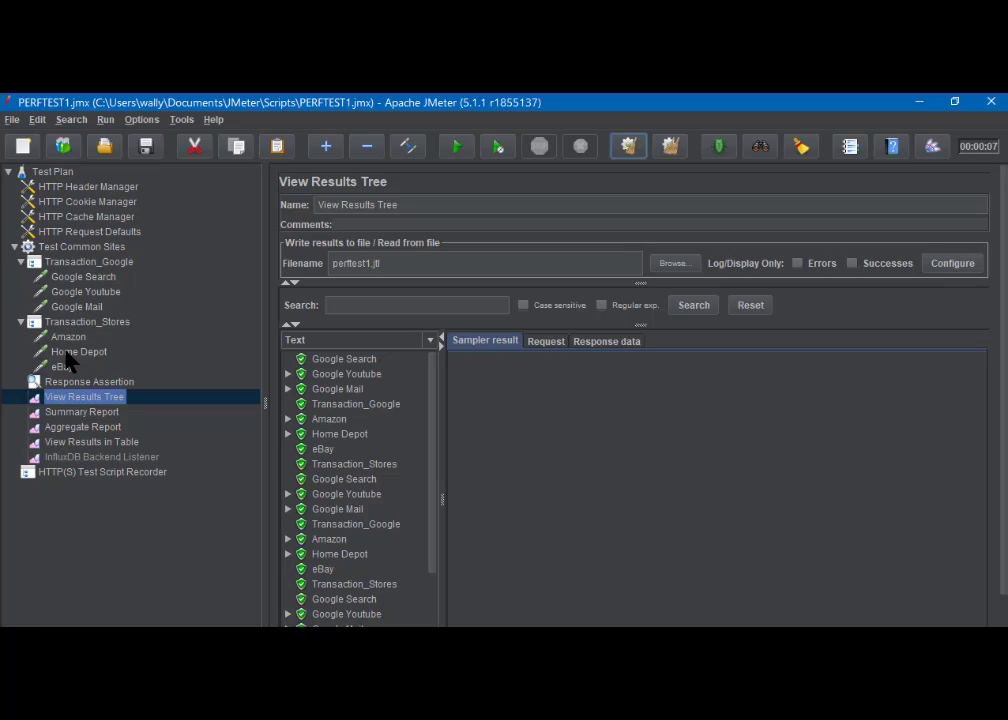
# - Examine the three-loop run's results in the Summary Report, Aggregate Report and View Results in Table
pyautogui.click(79, 416)
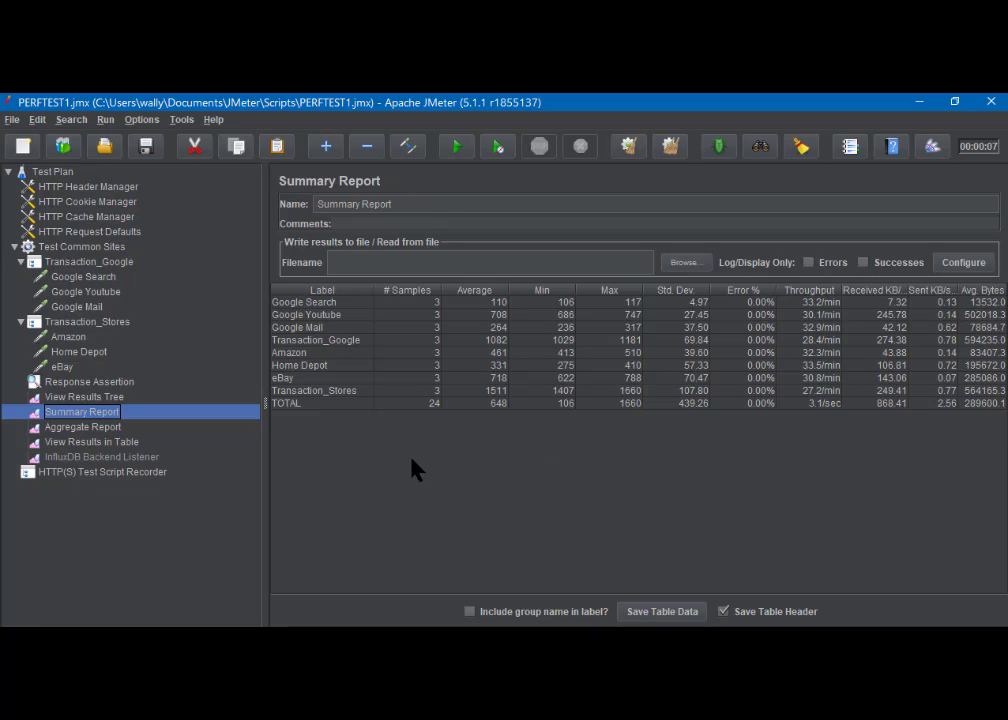
pyautogui.click(80, 428)
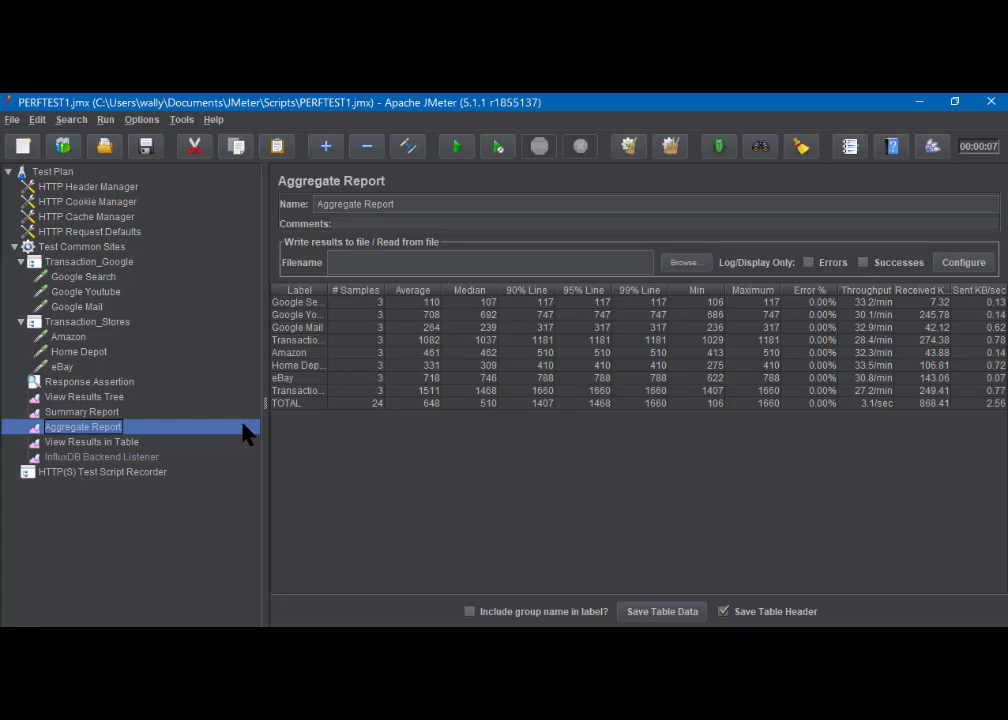
pyautogui.click(89, 444)
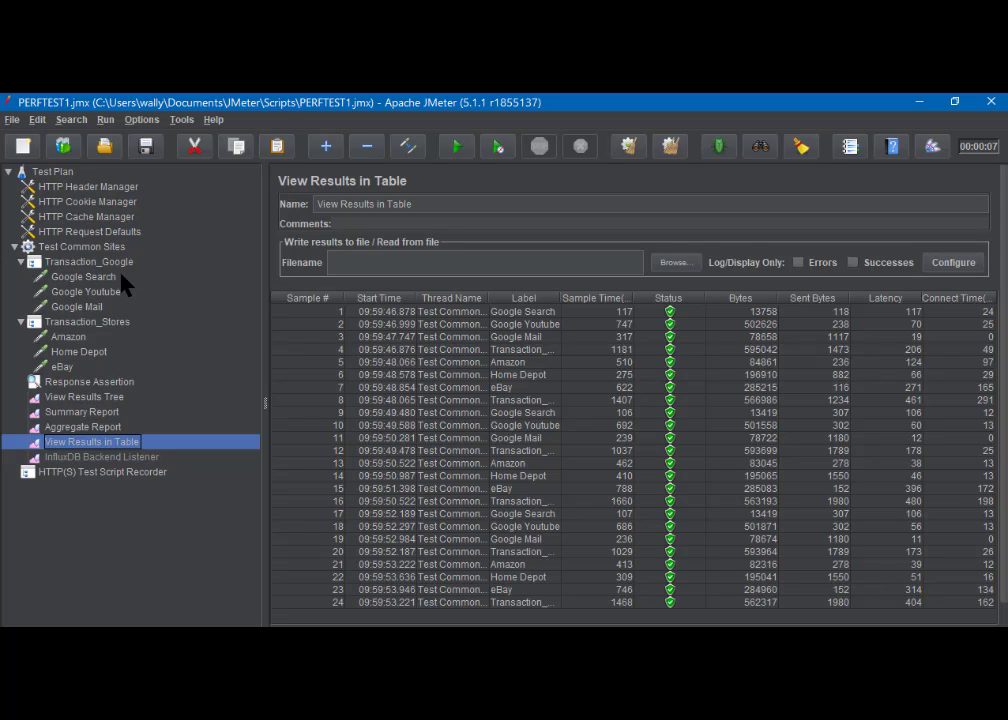
# - Duplicate the Test Common Sites thread group and expand the copy in the test plan tree
pyautogui.click(67, 248)
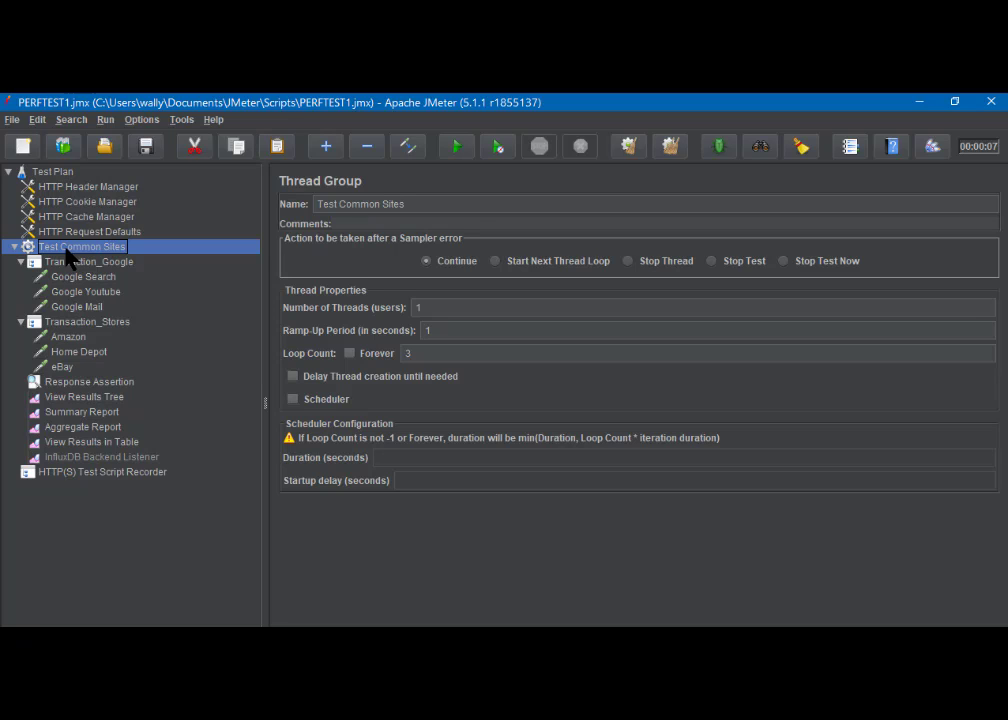
pyautogui.rightClick(70, 258)
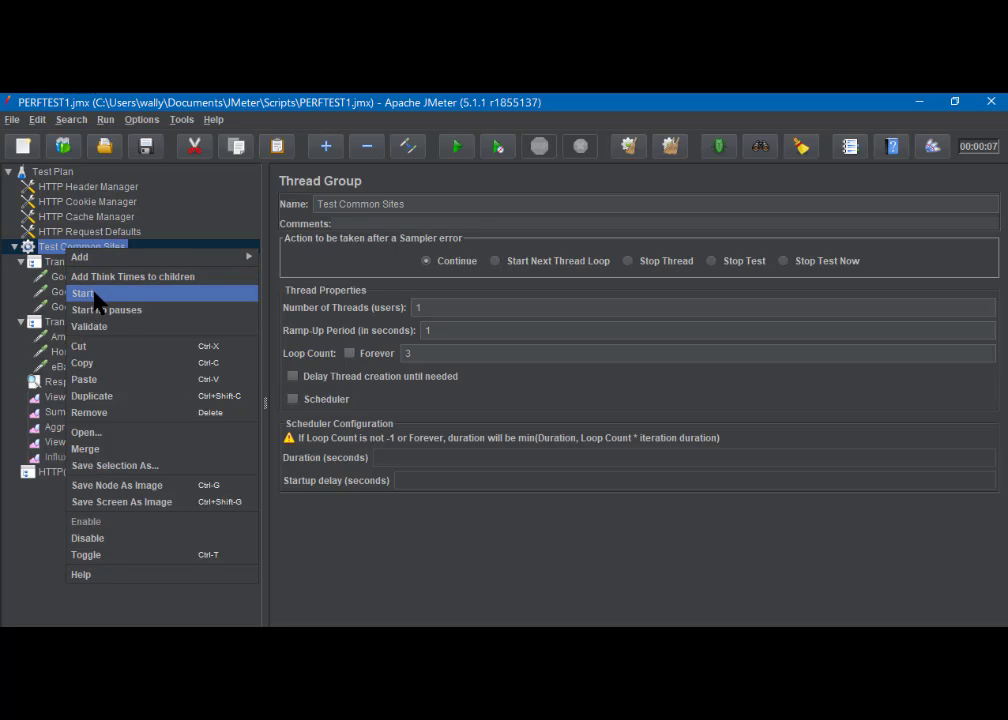
pyautogui.moveTo(60, 254)
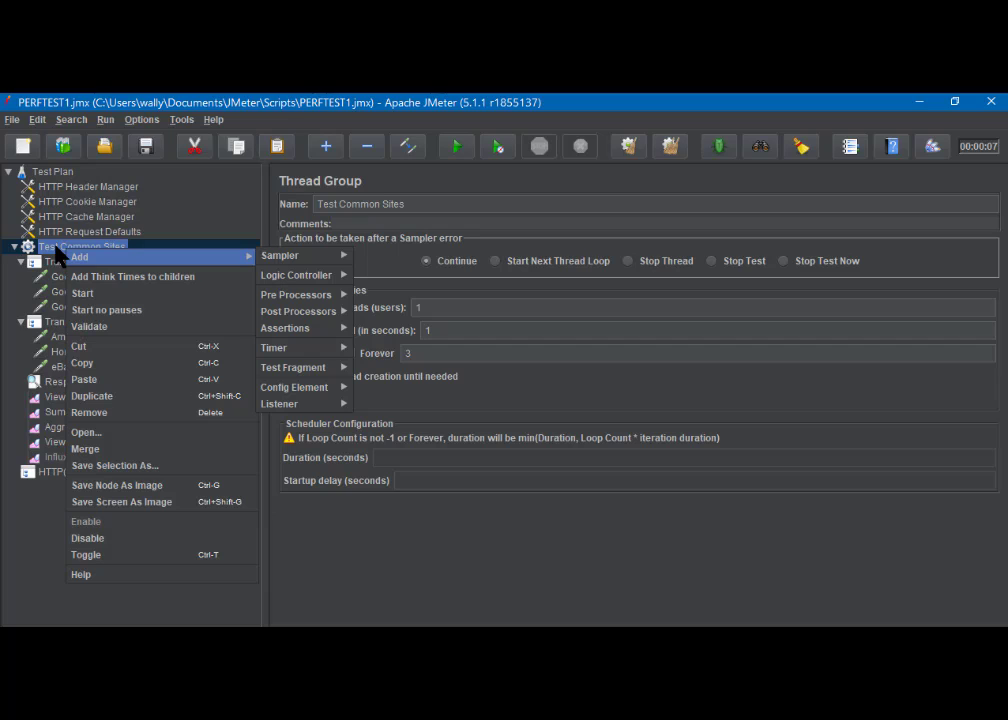
pyautogui.click(91, 398)
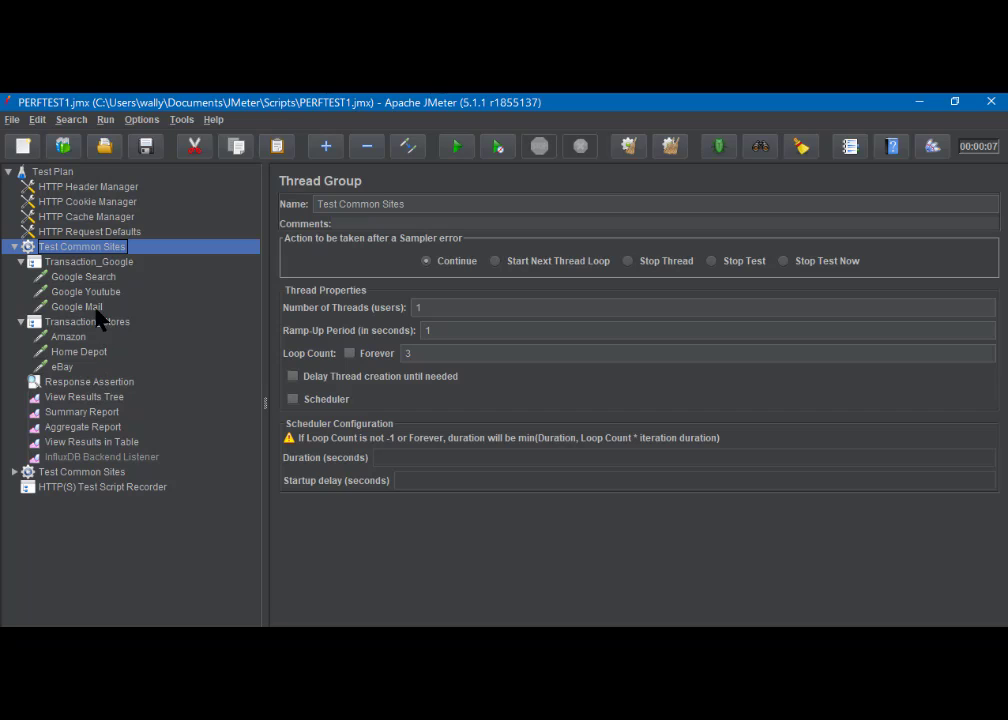
pyautogui.click(14, 472)
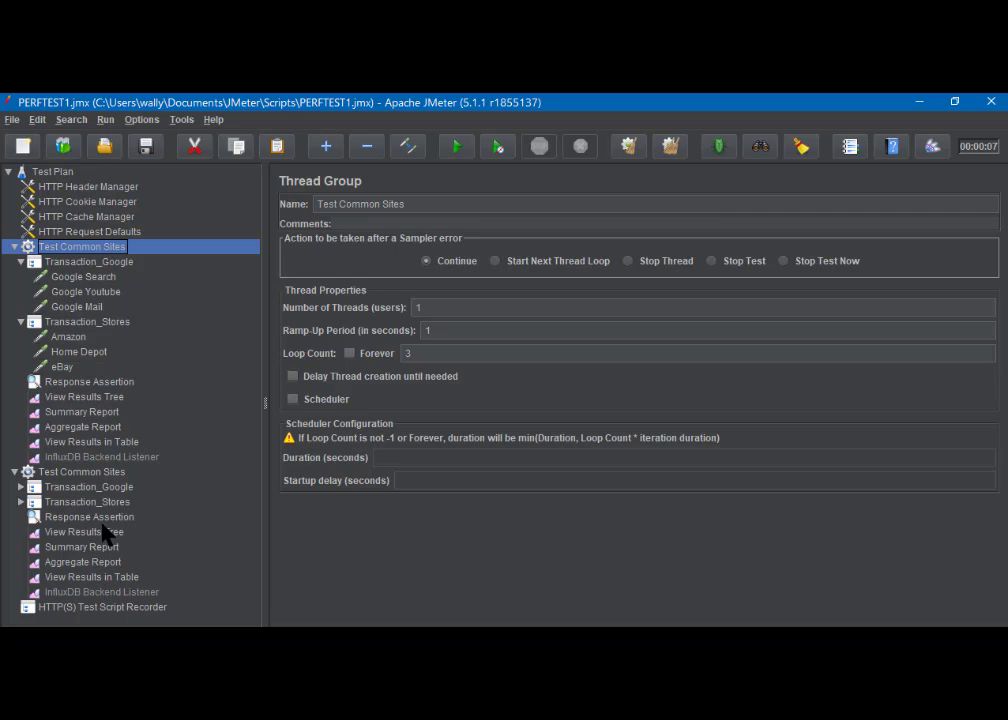
# - Rename the duplicated thread group to Test Common Sites 2 and expand its Transaction_Google and Transaction_Stores controllers
pyautogui.click(80, 472)
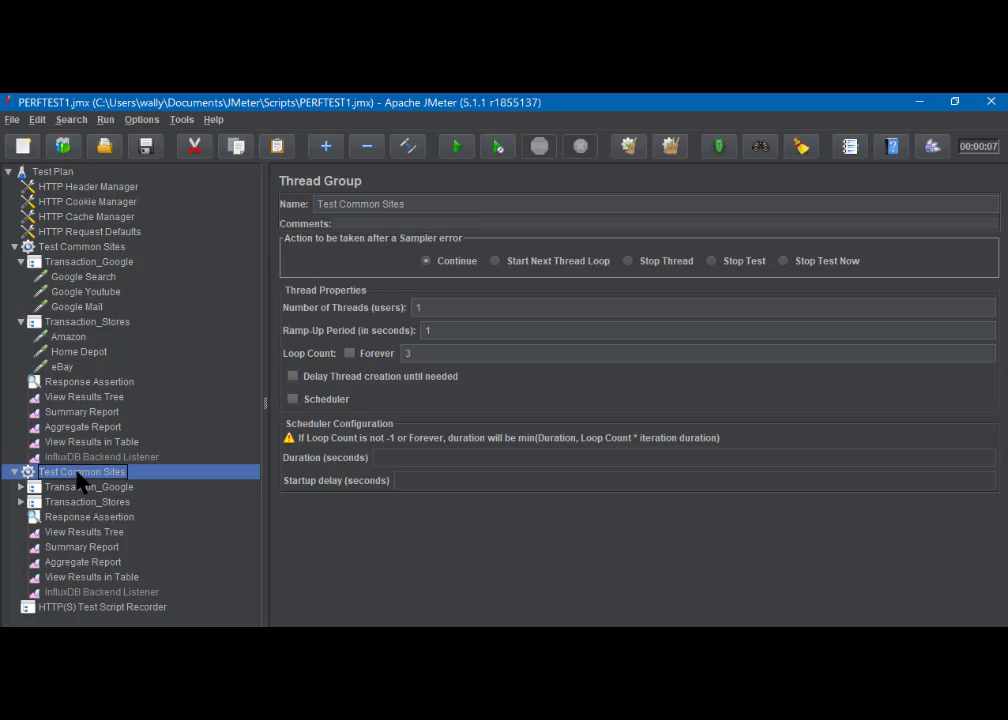
pyautogui.click(421, 203)
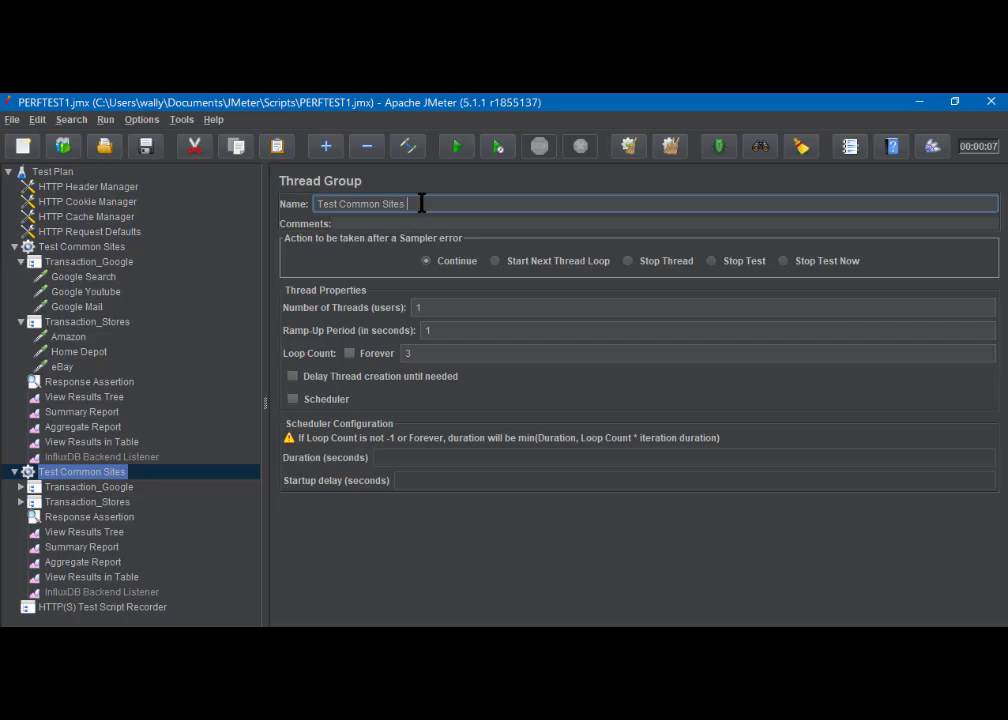
pyautogui.write('2')
pyautogui.click(112, 487)
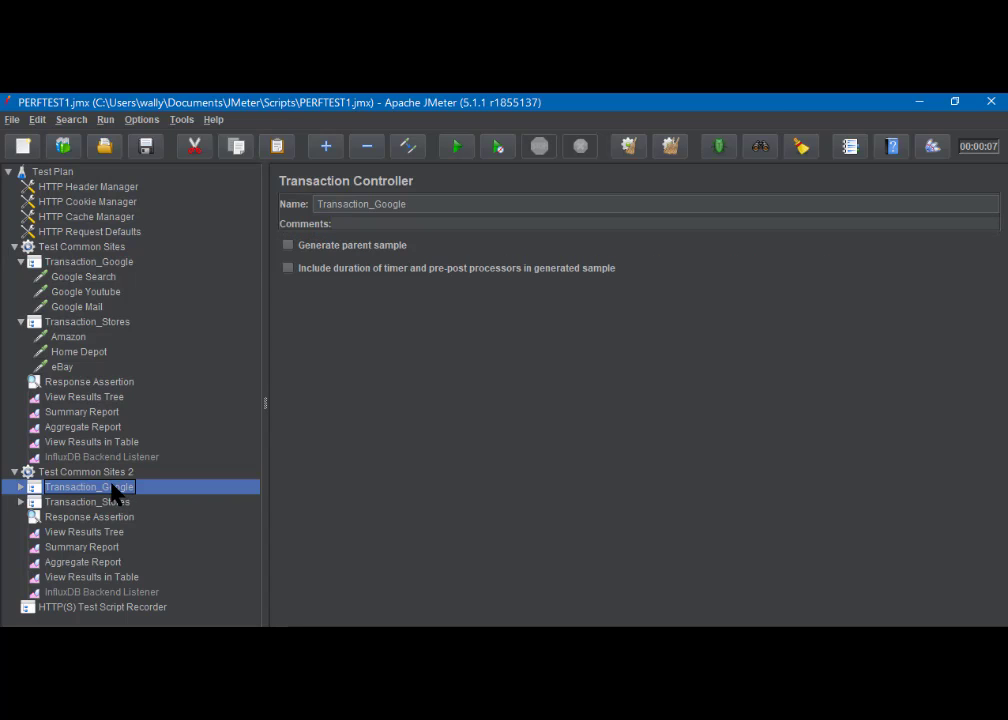
pyautogui.click(110, 473)
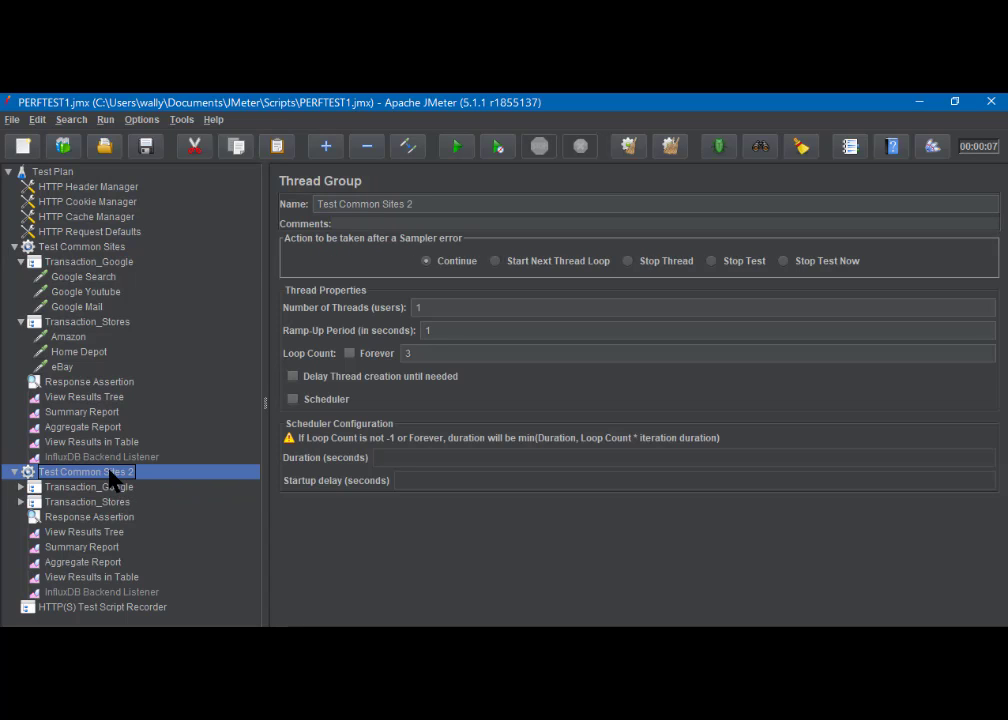
pyautogui.click(19, 487)
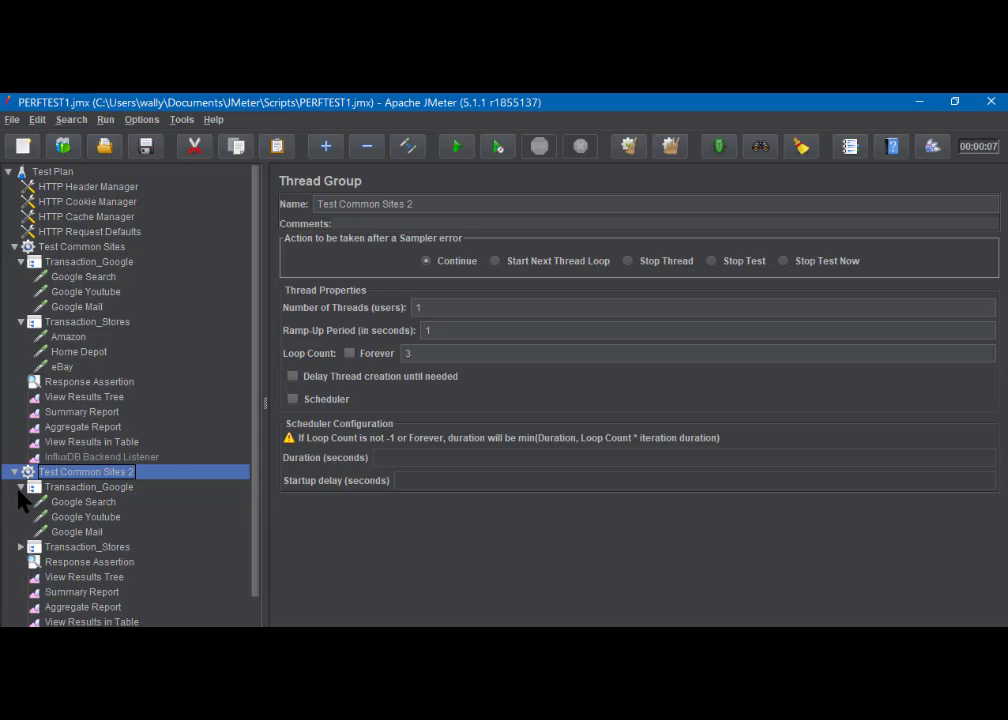
pyautogui.click(21, 548)
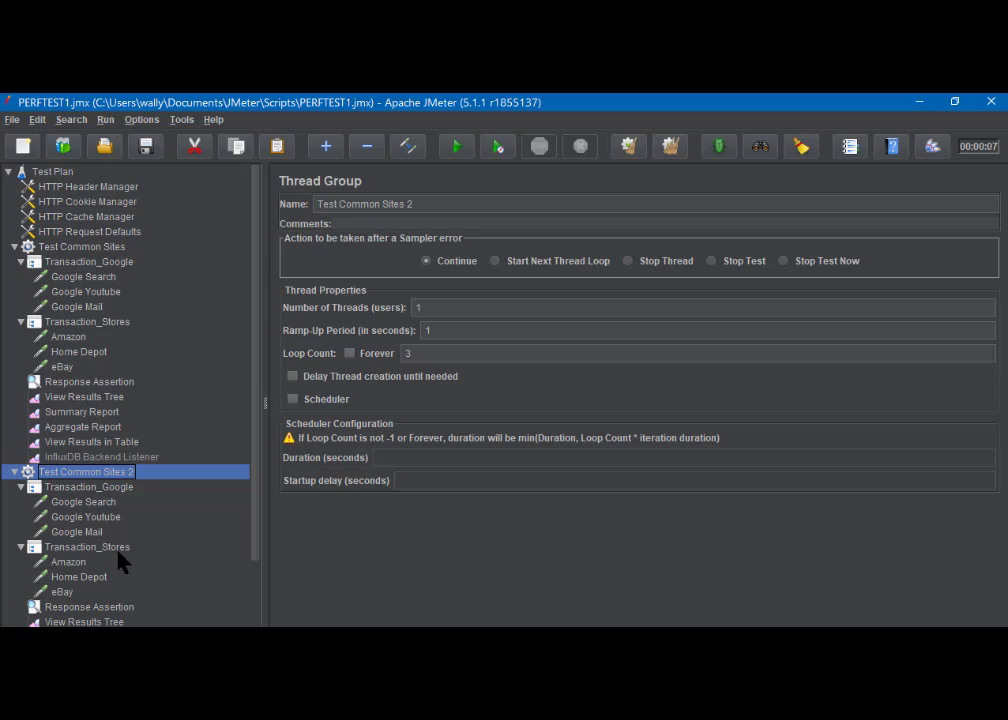
# - Remove the Transaction_Stores controller from the original Test Common Sites thread group
pyautogui.click(72, 325)
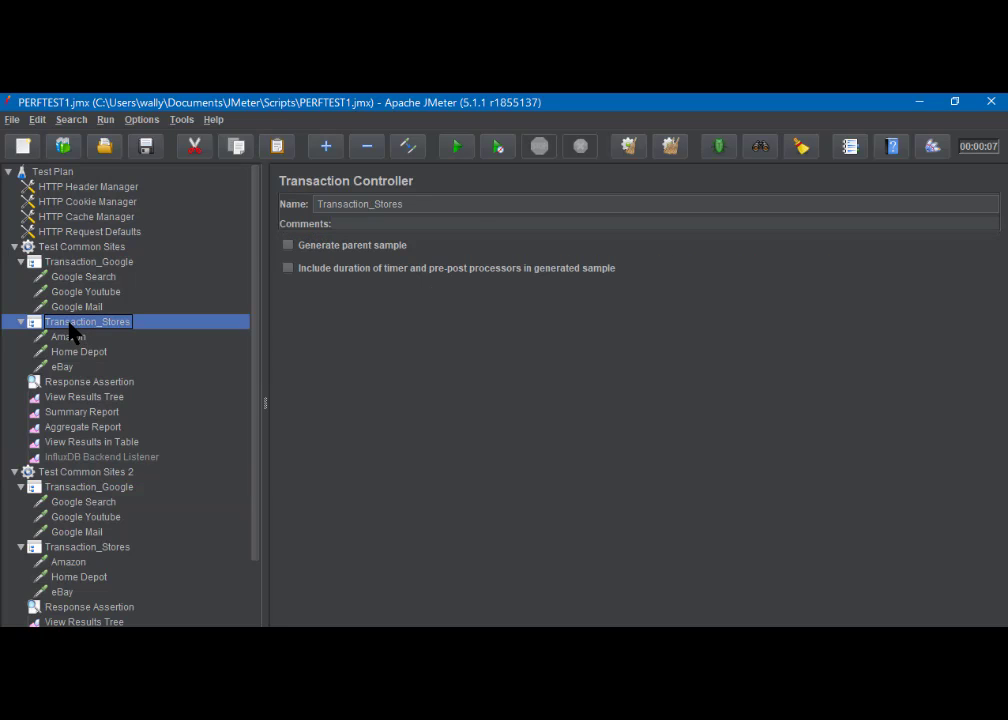
pyautogui.rightClick(70, 325)
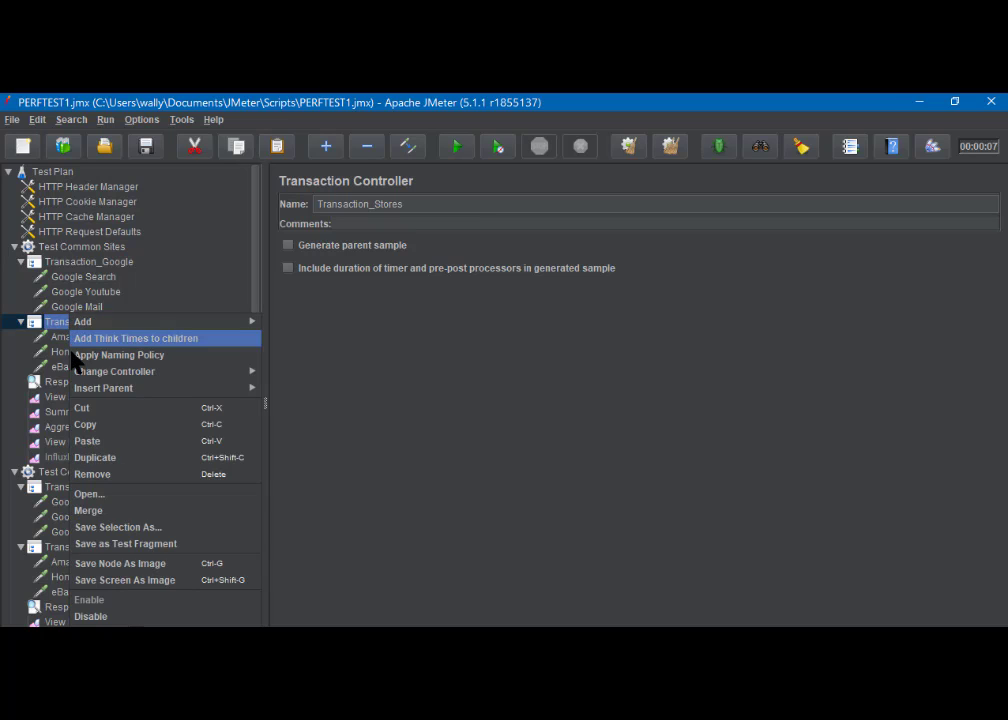
pyautogui.click(92, 478)
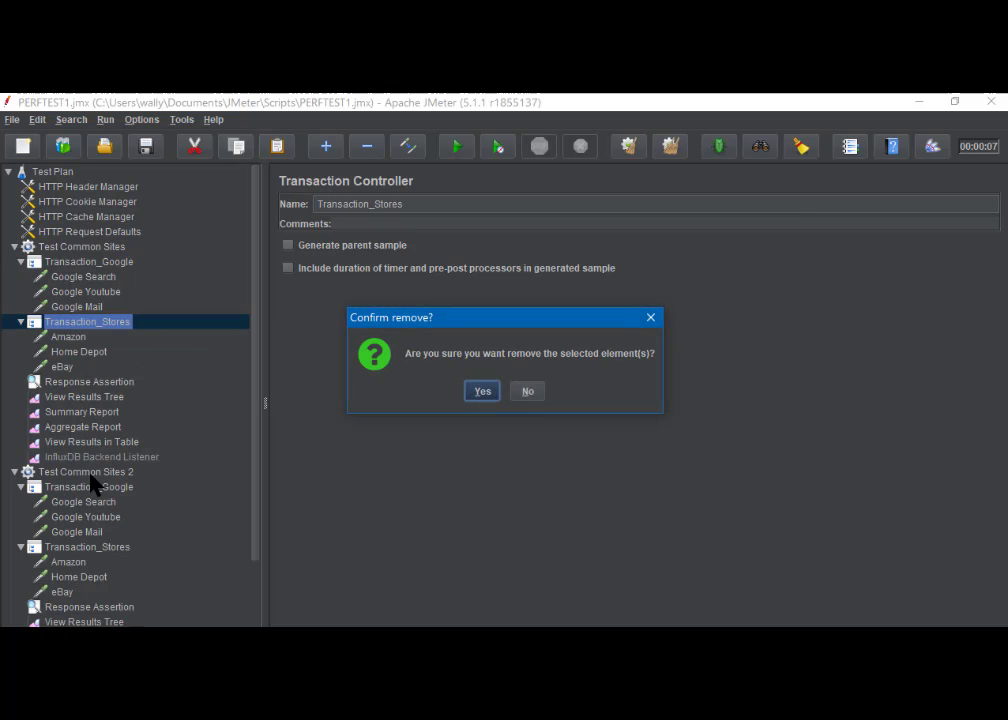
pyautogui.click(483, 395)
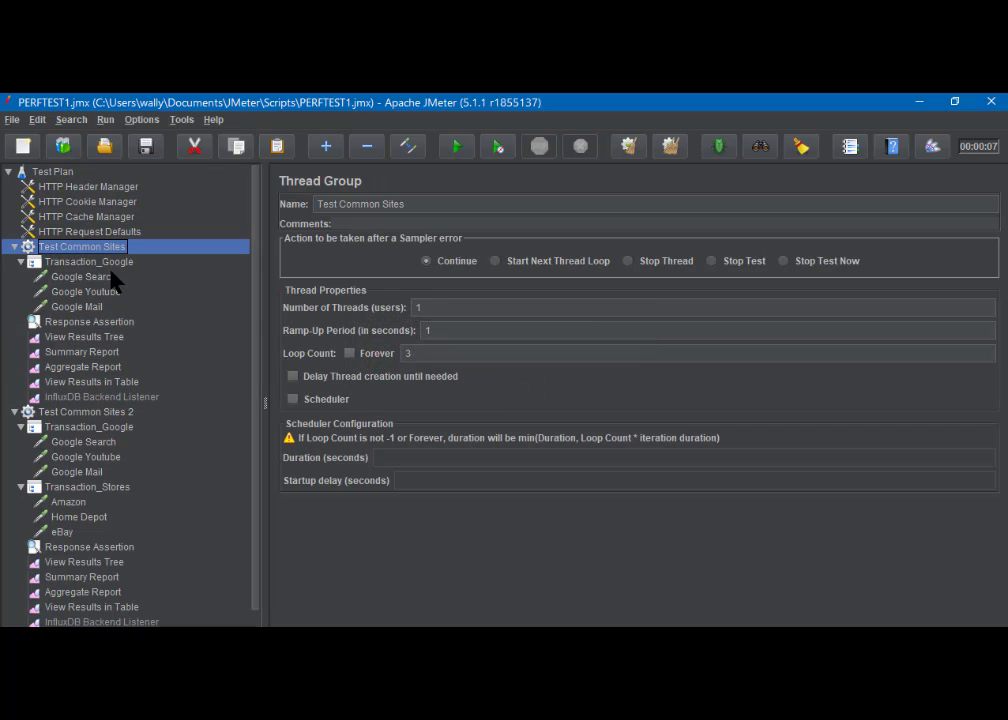
# - Remove the Transaction_Google controller from the Test Common Sites 2 thread group
pyautogui.click(86, 427)
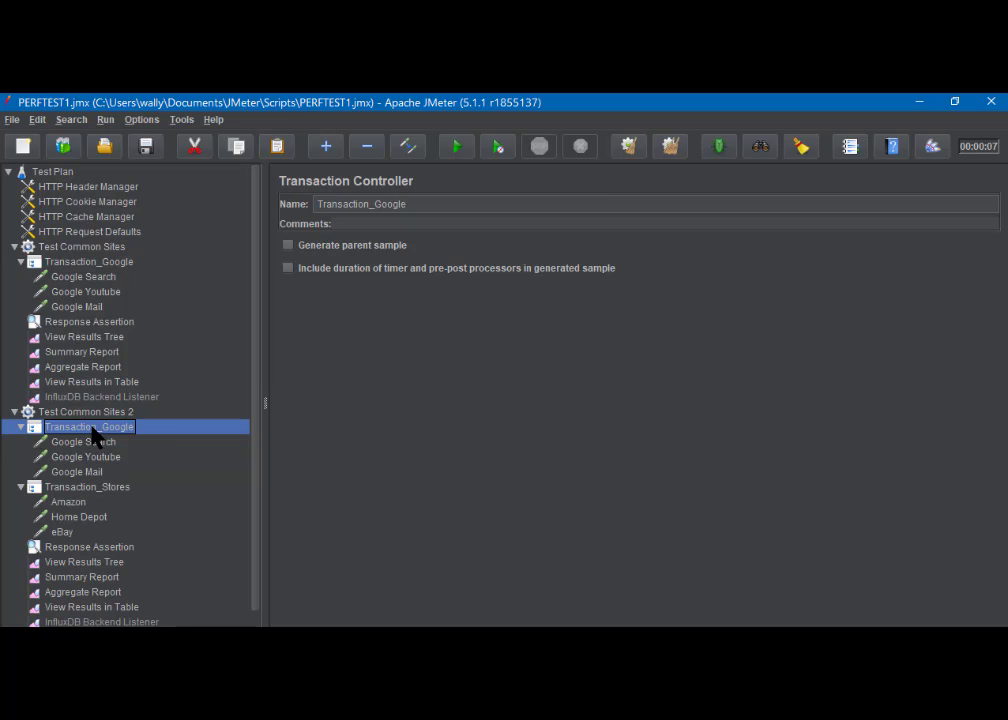
pyautogui.rightClick(93, 434)
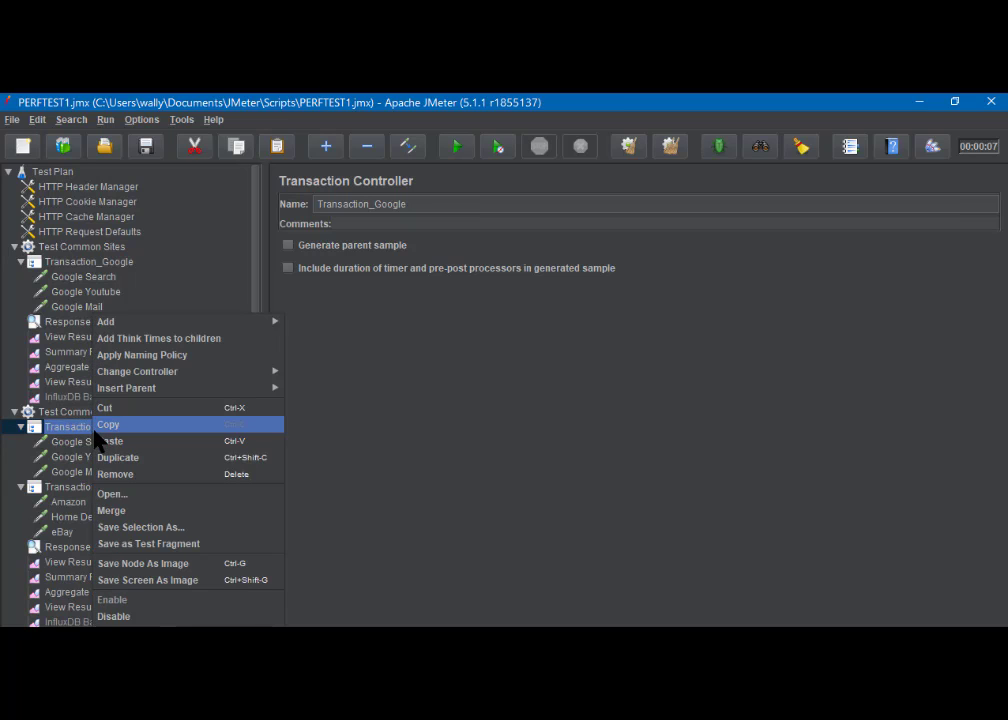
pyautogui.click(128, 477)
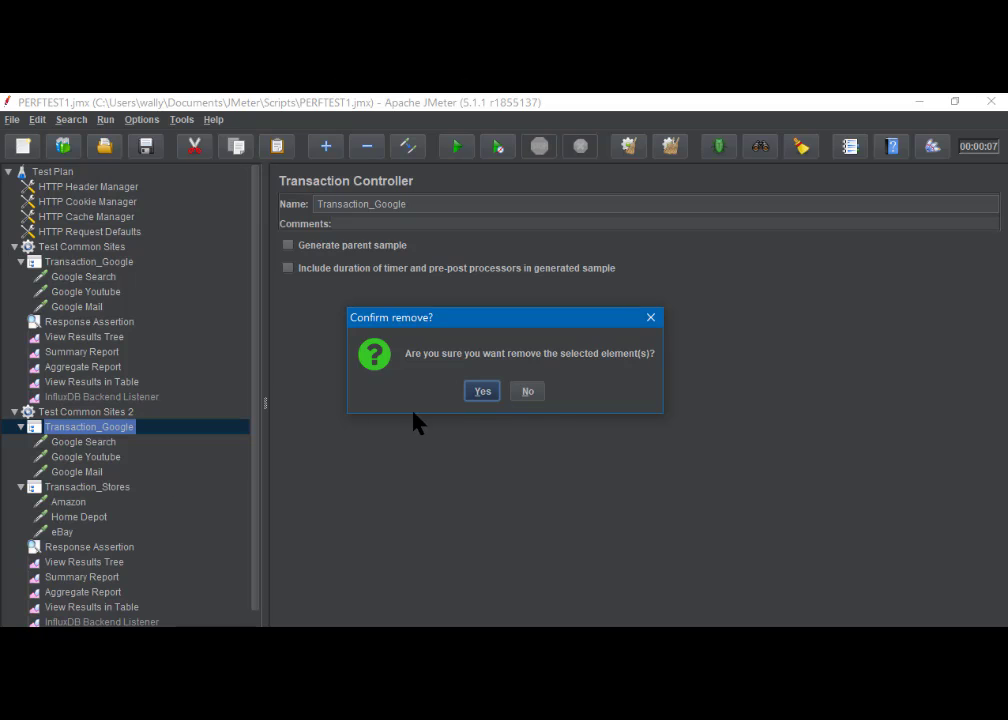
pyautogui.click(483, 393)
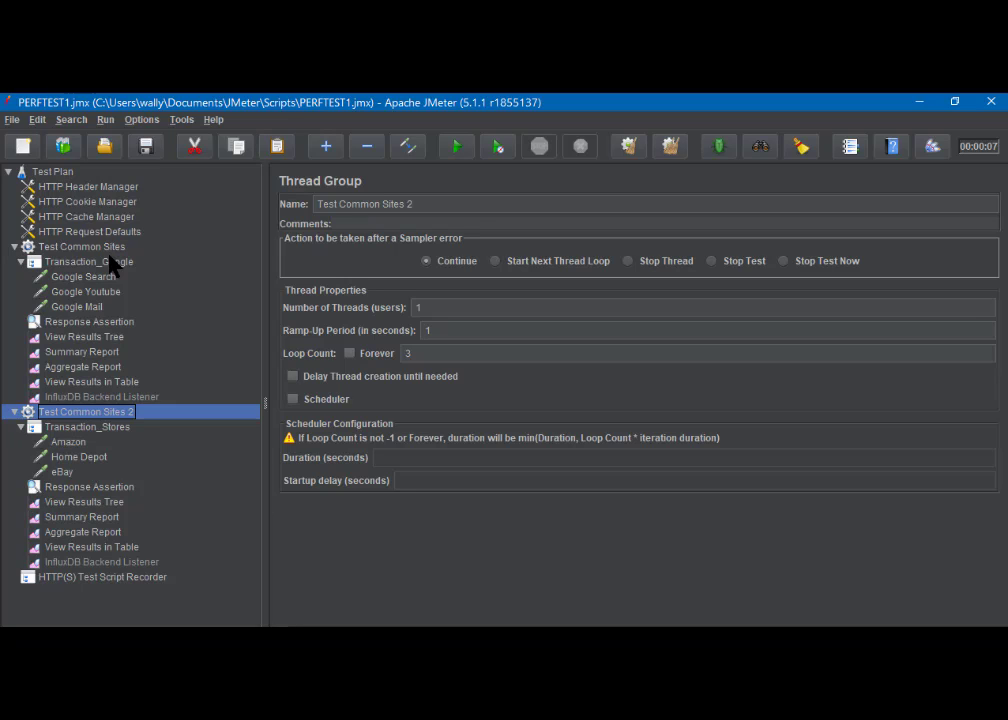
# - Move Test Common Sites 2's View Results Tree, Summary Report, Aggregate Report and View Results in Table to Test Plan level, directly above Test Common Sites
pyautogui.keyDown('shift'); pyautogui.click(87, 548); pyautogui.keyUp('shift')
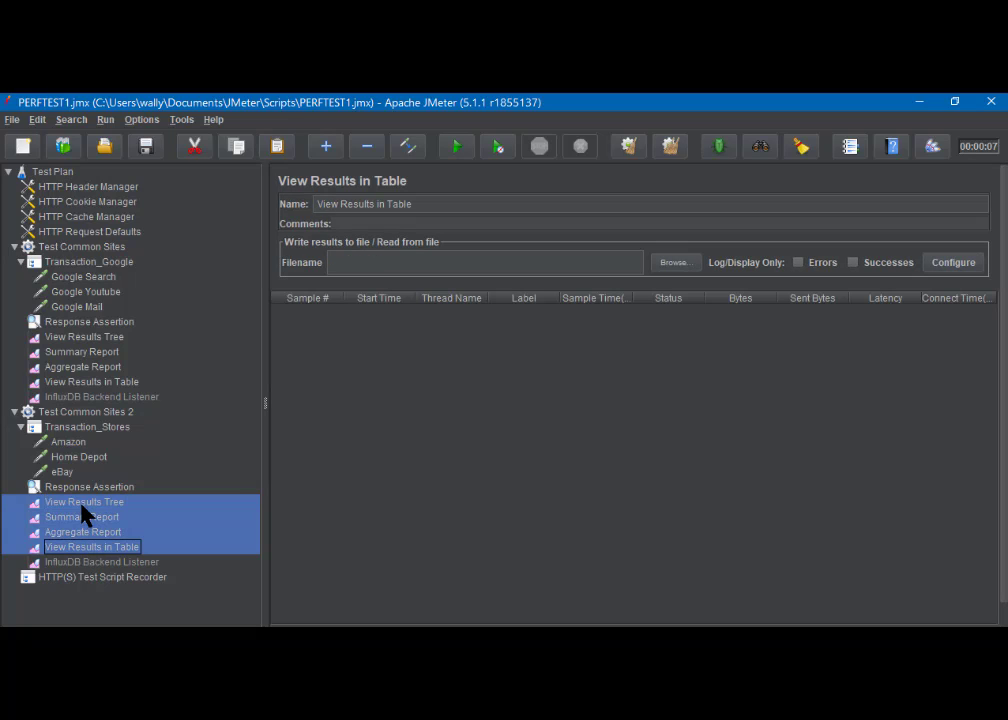
pyautogui.moveTo(82, 502); pyautogui.dragTo(70, 242)
pyautogui.moveTo(70, 244); pyautogui.dragTo(70, 244)
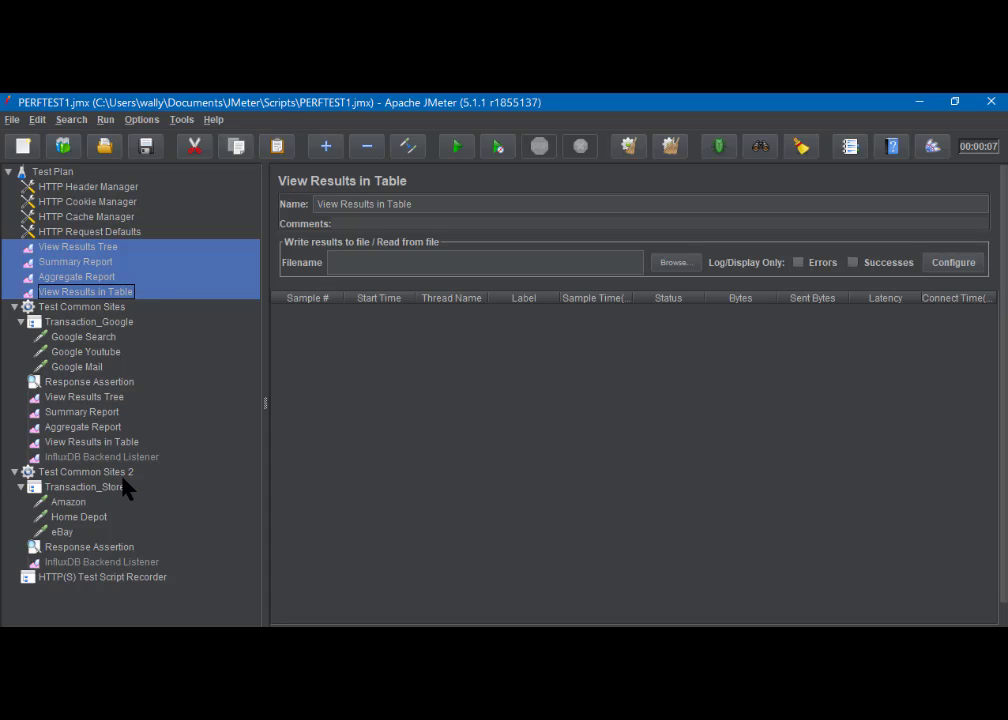
# - Remove View Results Tree, Summary Report, Aggregate Report and View Results in Table from the Test Common Sites thread group
pyautogui.click(66, 399)
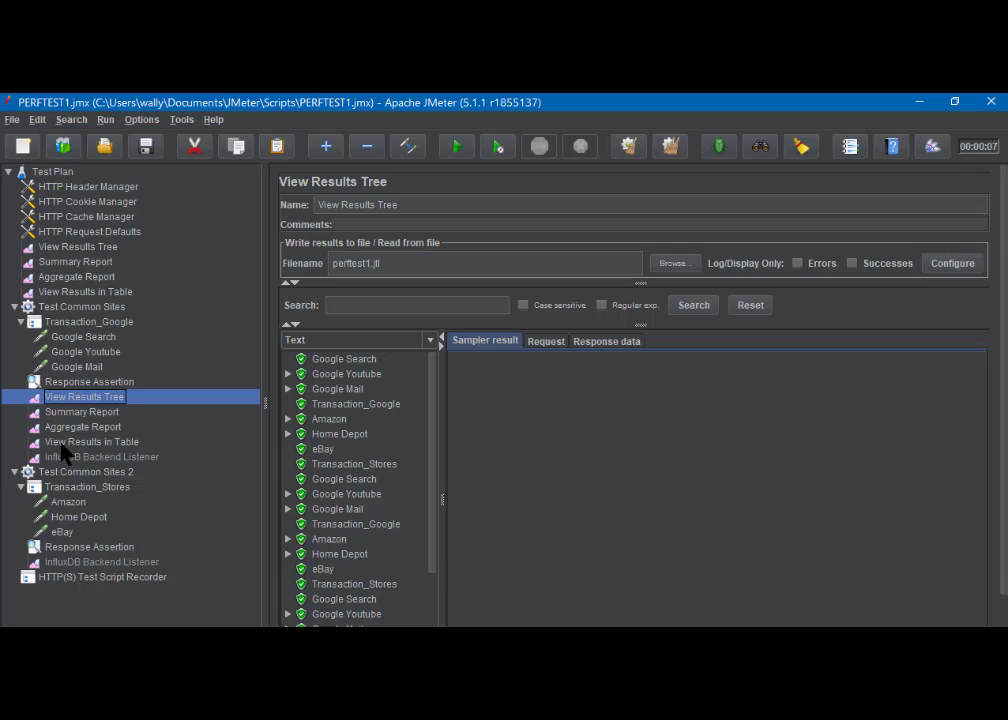
pyautogui.keyDown('shift'); pyautogui.click(62, 443); pyautogui.keyUp('shift')
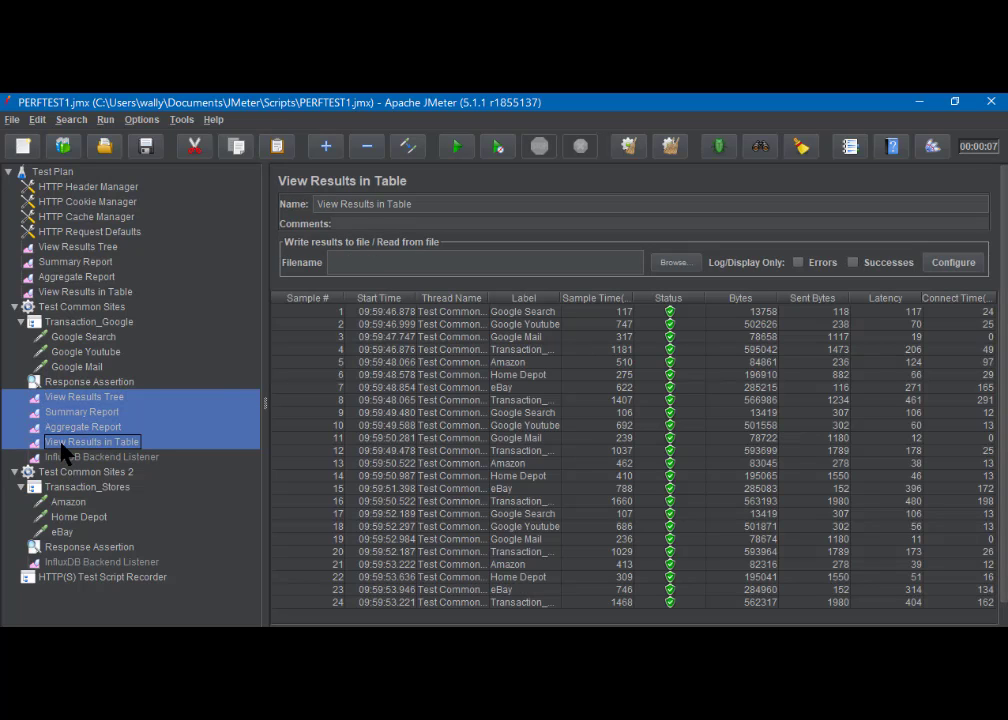
pyautogui.rightClick(65, 452)
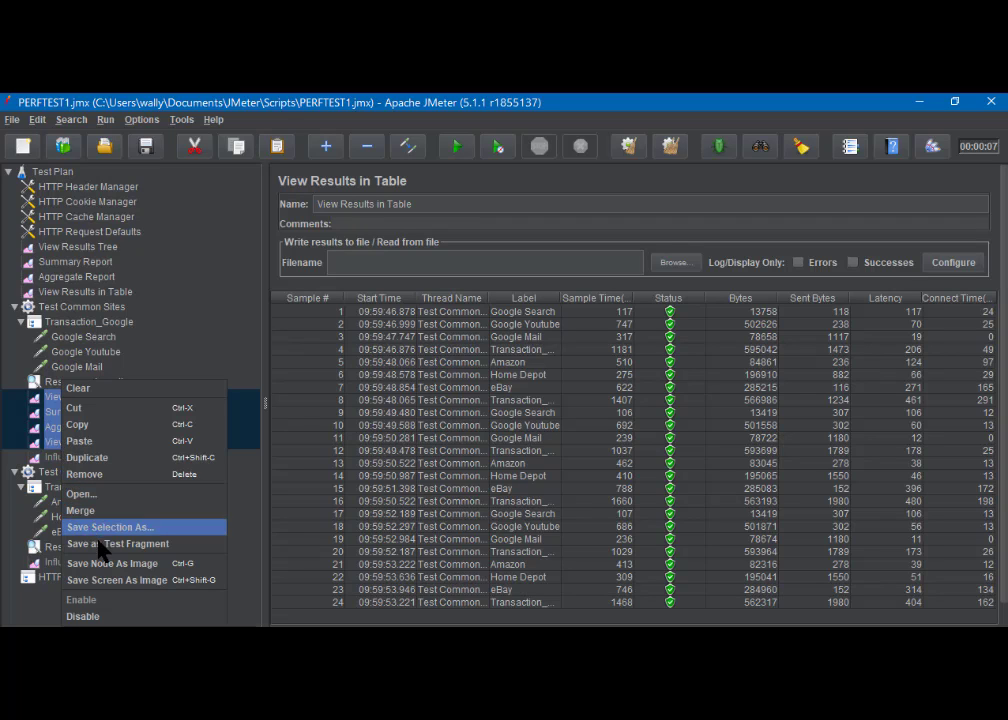
pyautogui.click(100, 476)
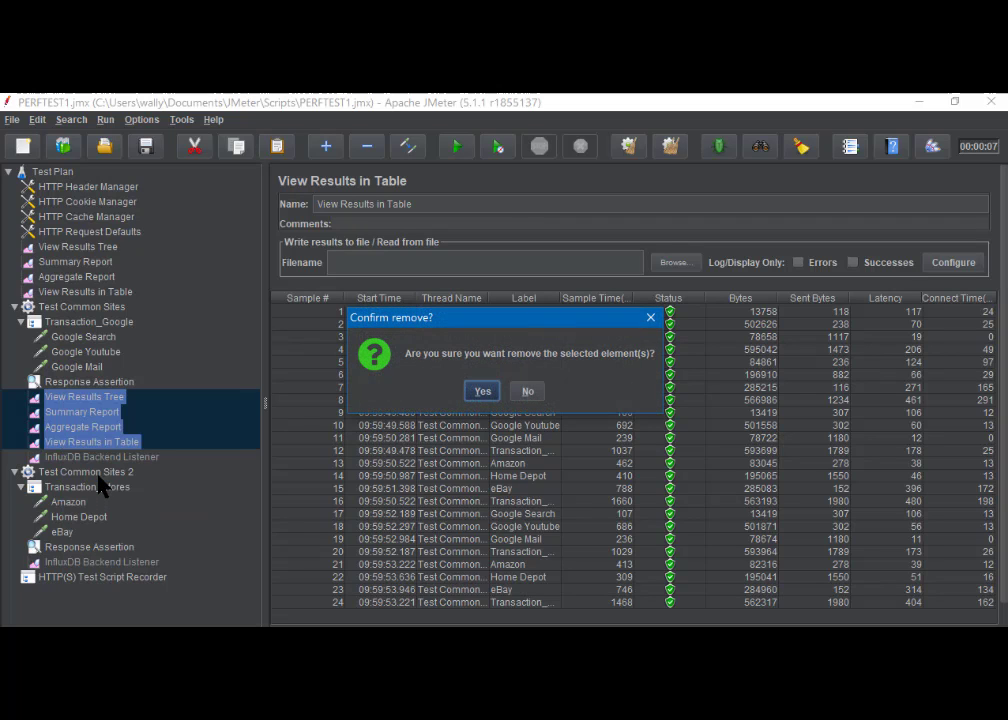
pyautogui.click(481, 392)
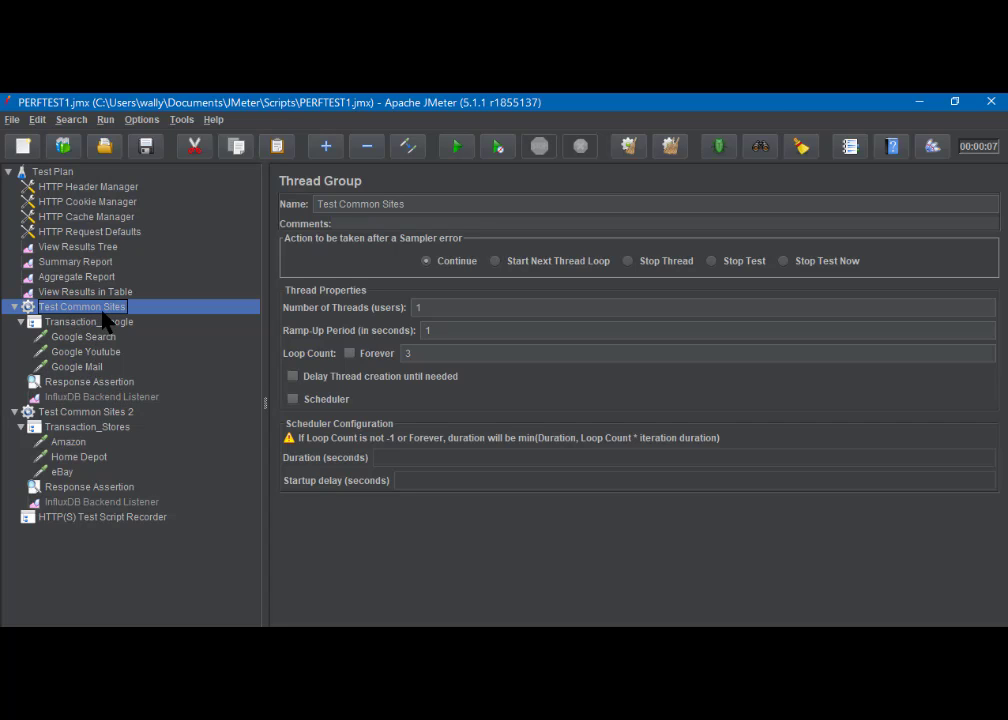
# - Configure the Test Common Sites 2 thread group with 3 threads, a 20-second ramp-up period and a loop count of 1
pyautogui.click(81, 487)
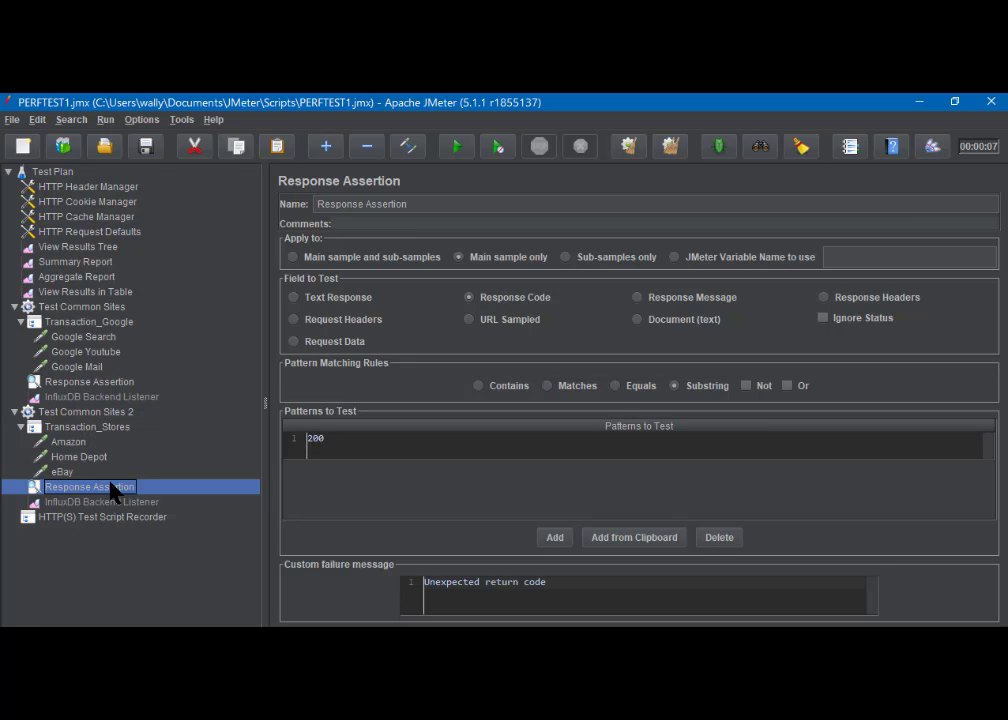
pyautogui.click(94, 412)
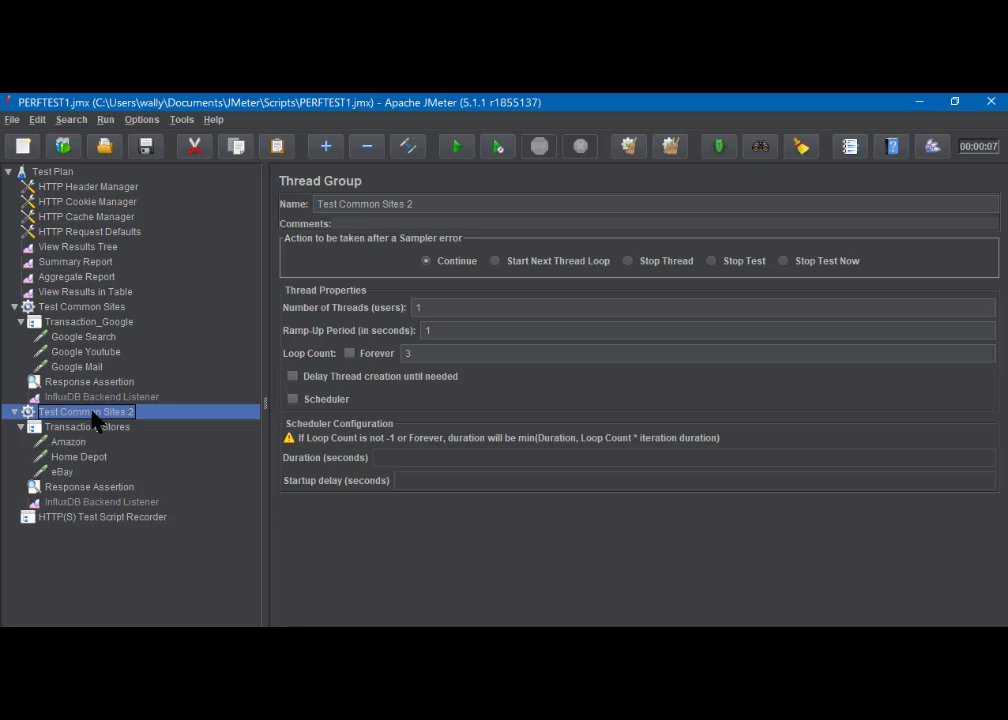
pyautogui.doubleClick(419, 354)
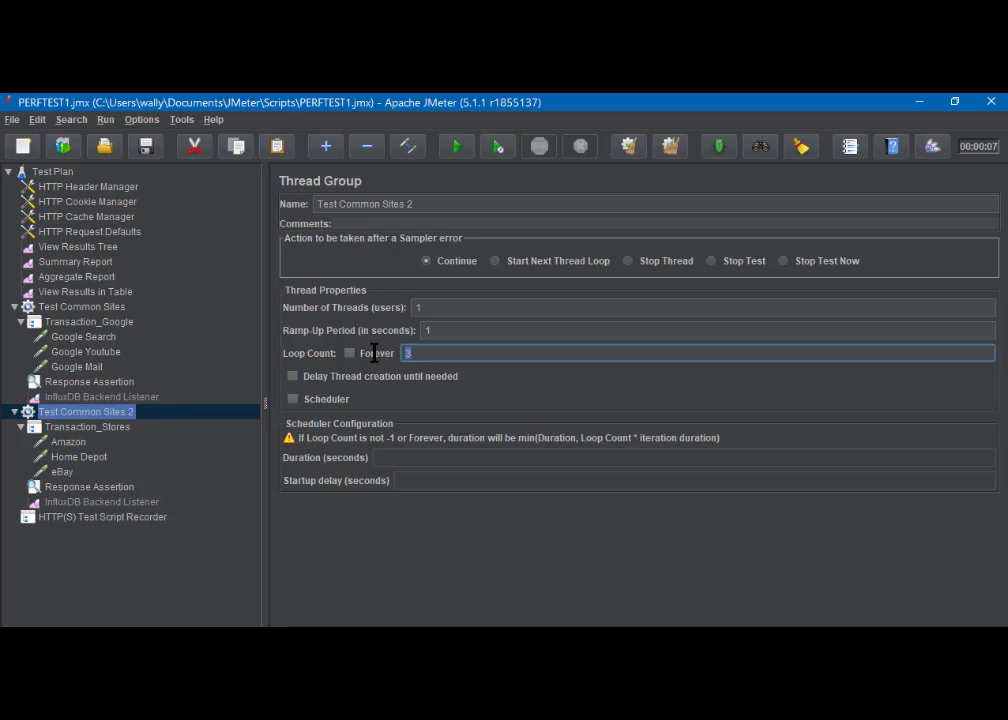
pyautogui.write('1')
pyautogui.click(440, 333)
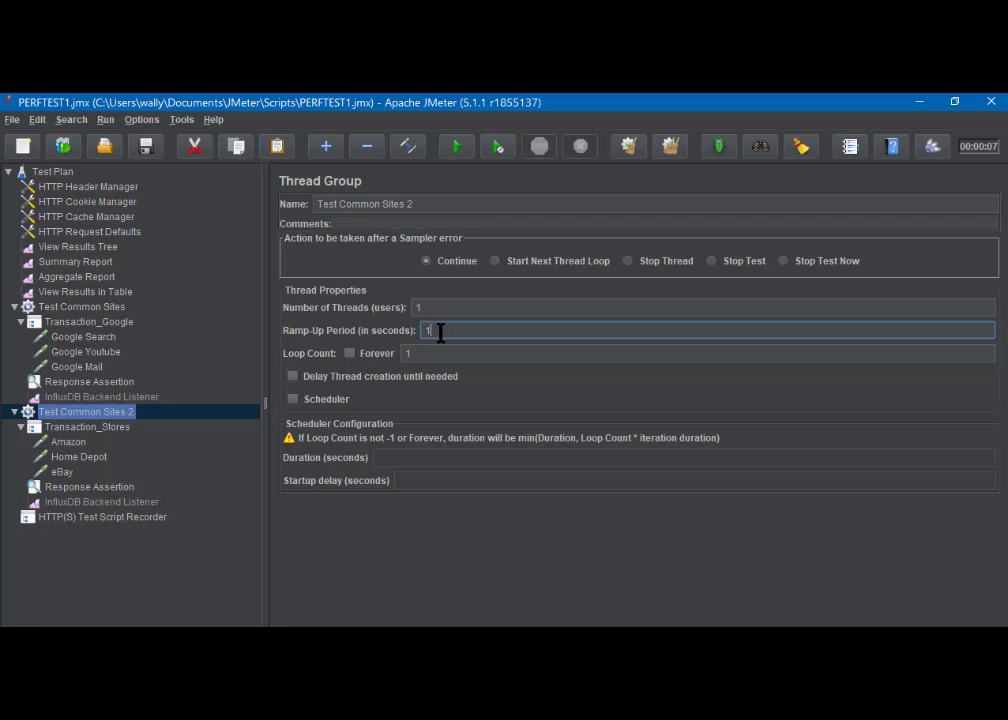
pyautogui.moveTo(440, 333); pyautogui.dragTo(411, 333)
pyautogui.write('20')
pyautogui.click(428, 309)
pyautogui.moveTo(428, 309); pyautogui.dragTo(401, 309)
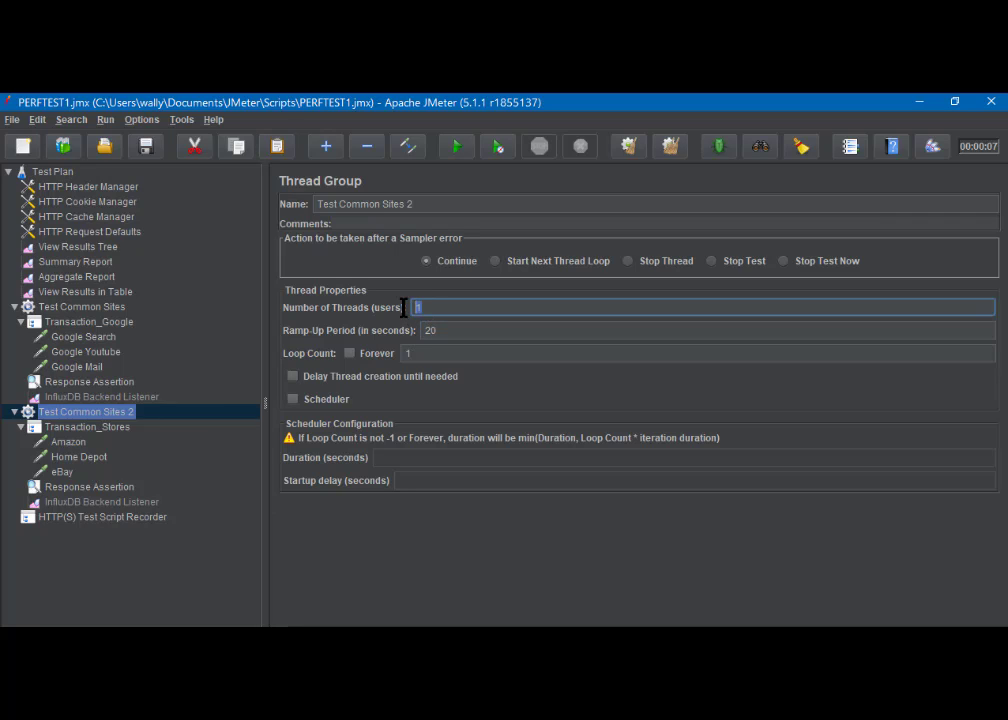
pyautogui.write('3')
# - Review the Test Common Sites thread group settings, then save the test plan and clear all previous results
pyautogui.click(79, 307)
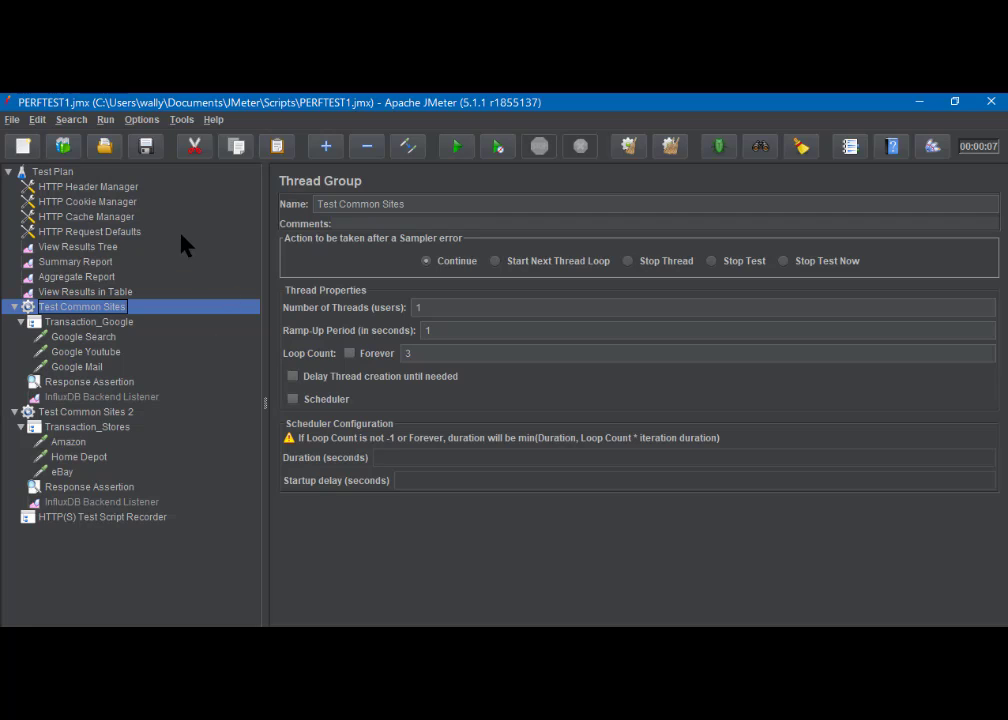
pyautogui.click(147, 150)
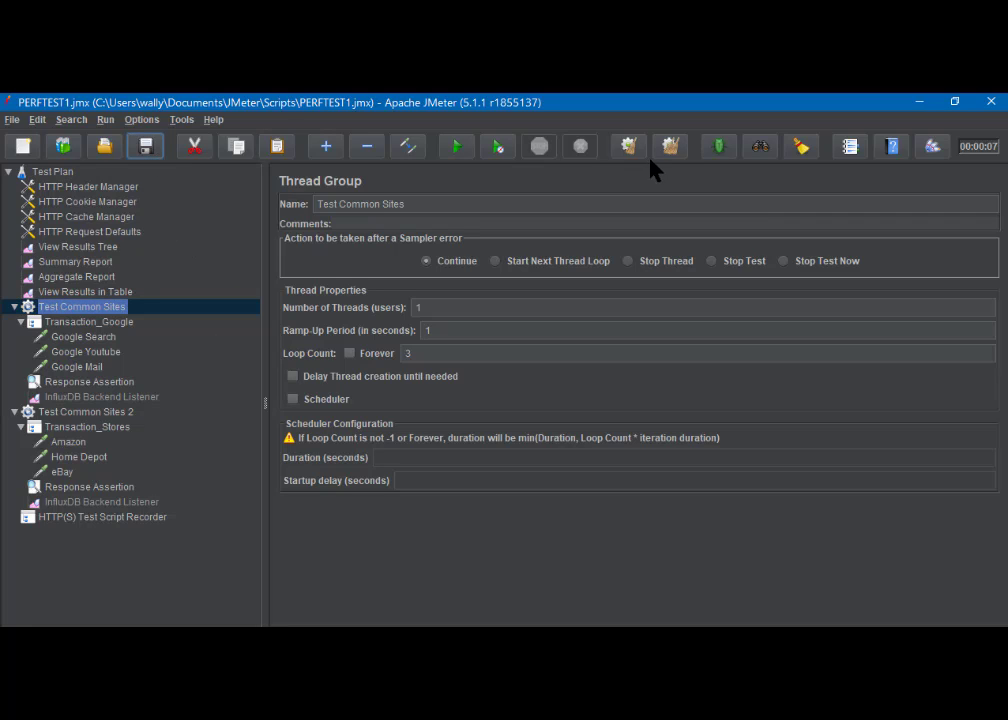
pyautogui.click(675, 147)
# - Run the test with the Test Plan-level View Results Tree shown, overwriting the existing perftest1.jtl results file
pyautogui.click(74, 248)
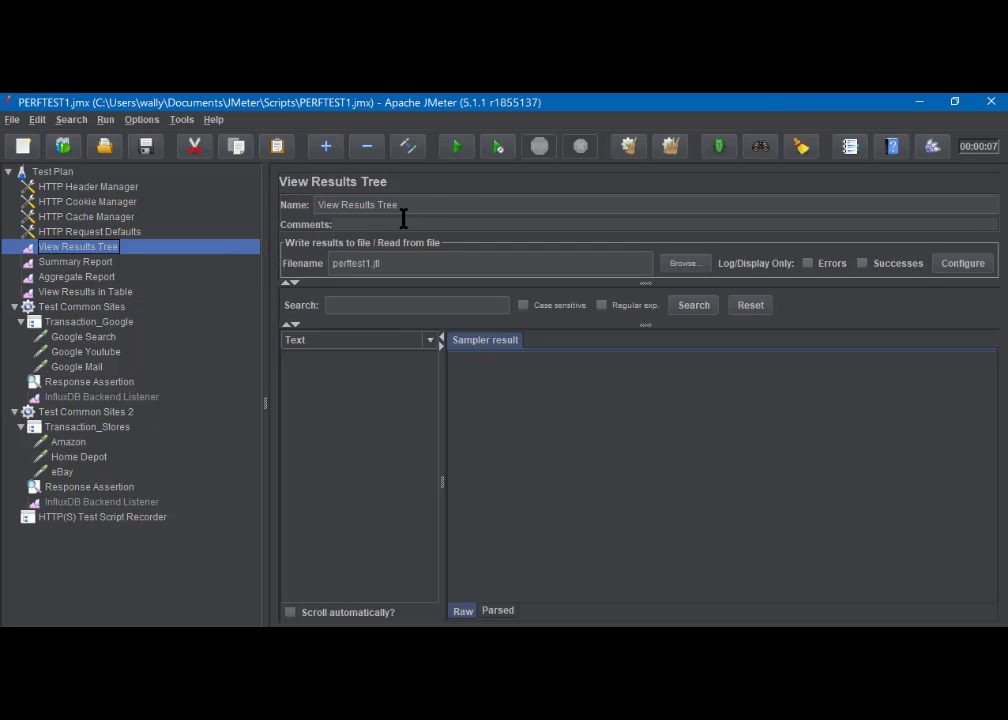
pyautogui.click(454, 146)
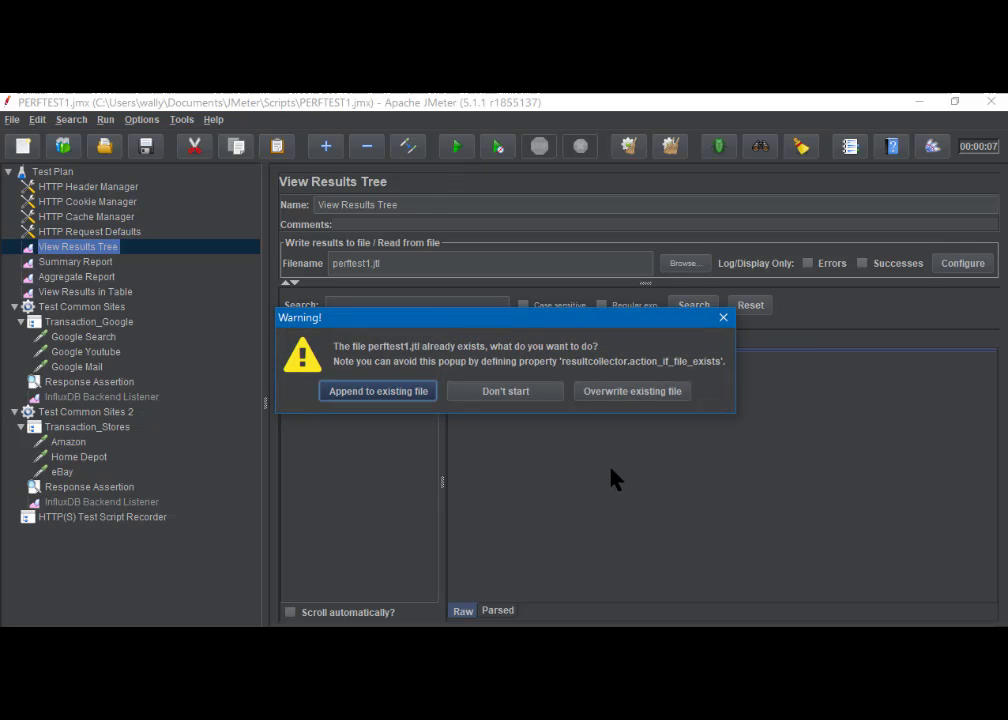
pyautogui.click(618, 391)
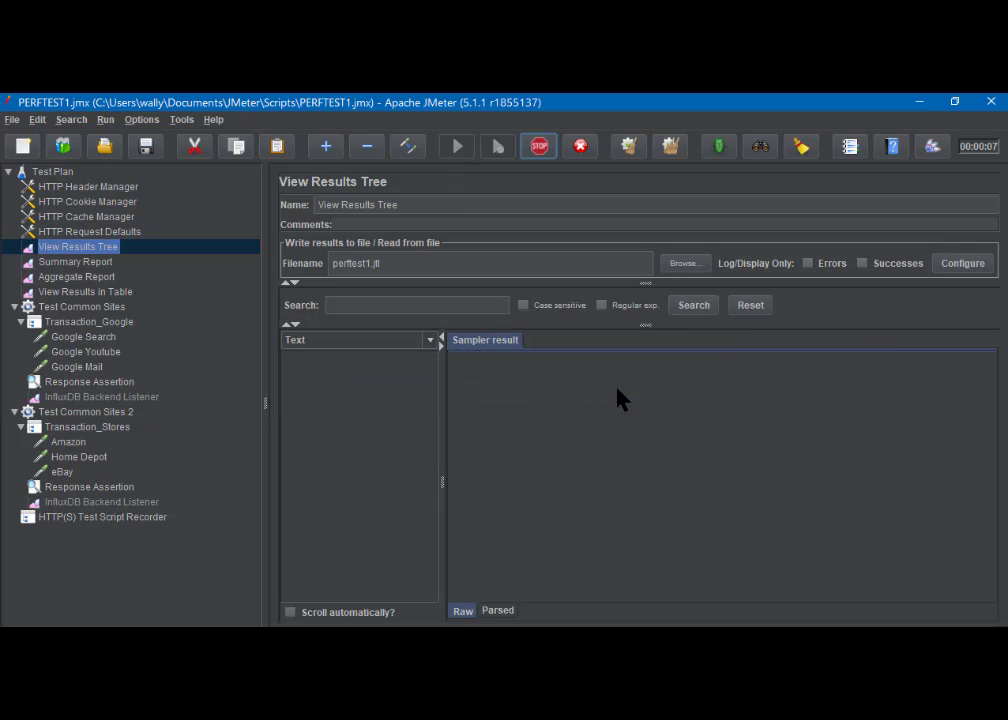
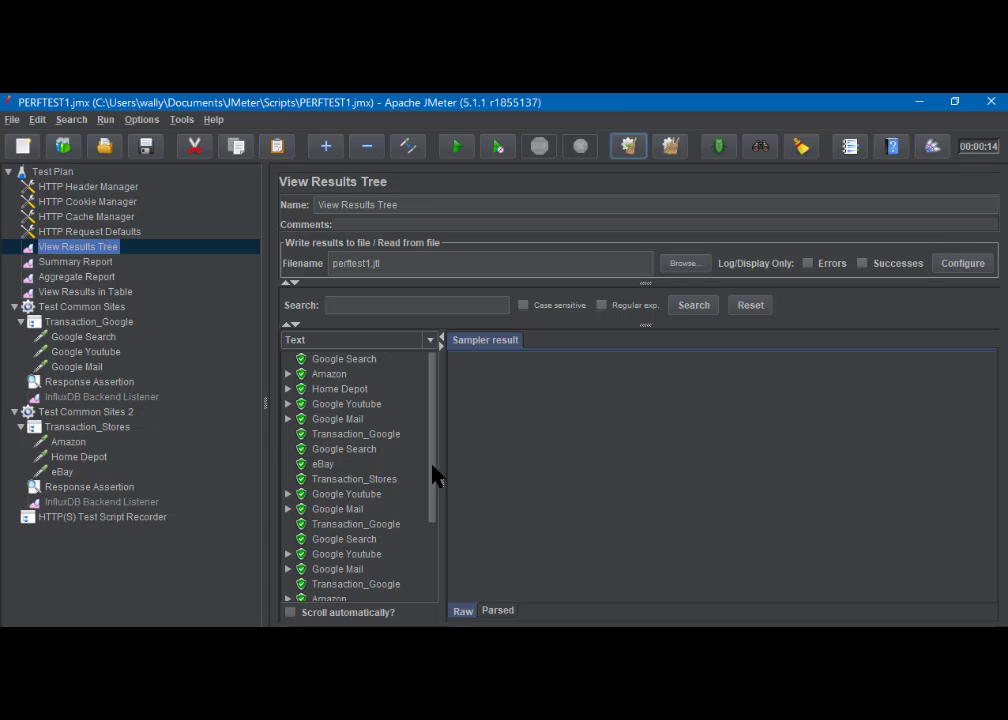
# - Check the run's samples in View Results Tree, then the Summary Report, Aggregate Report and View Results in Table listeners for recorded data
pyautogui.moveTo(433, 474); pyautogui.dragTo(431, 446)
pyautogui.click(62, 262)
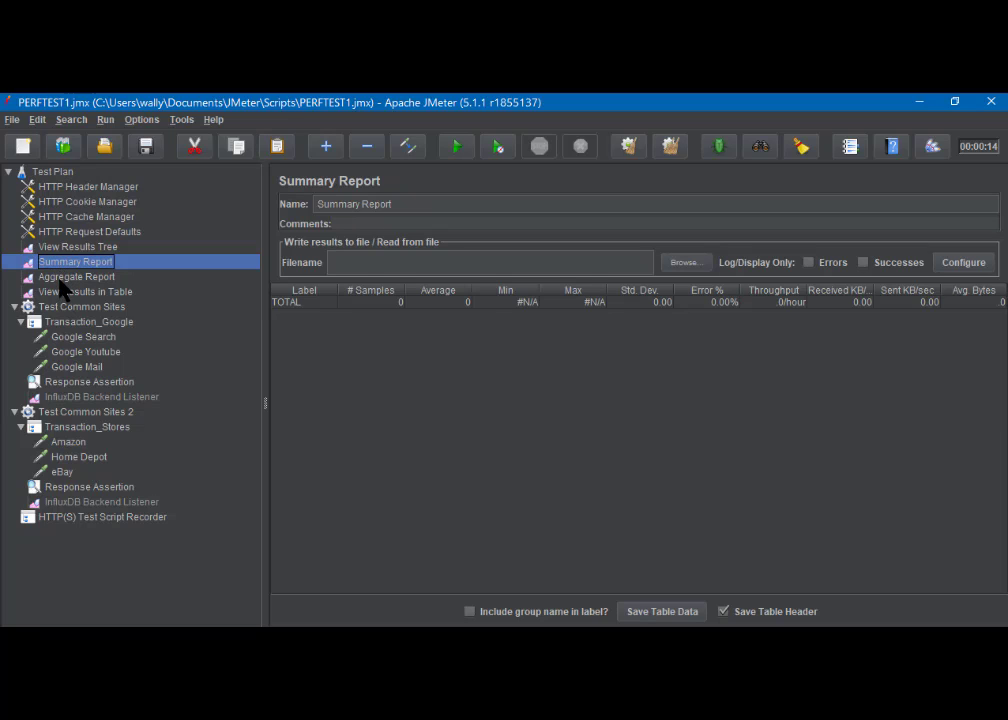
pyautogui.click(63, 278)
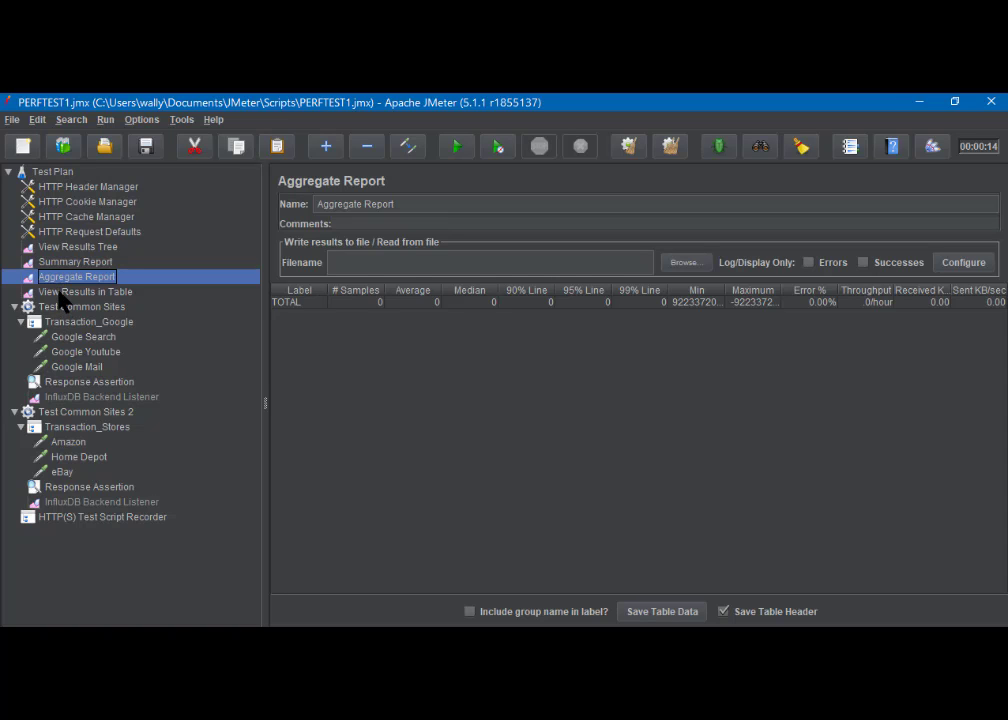
pyautogui.click(62, 291)
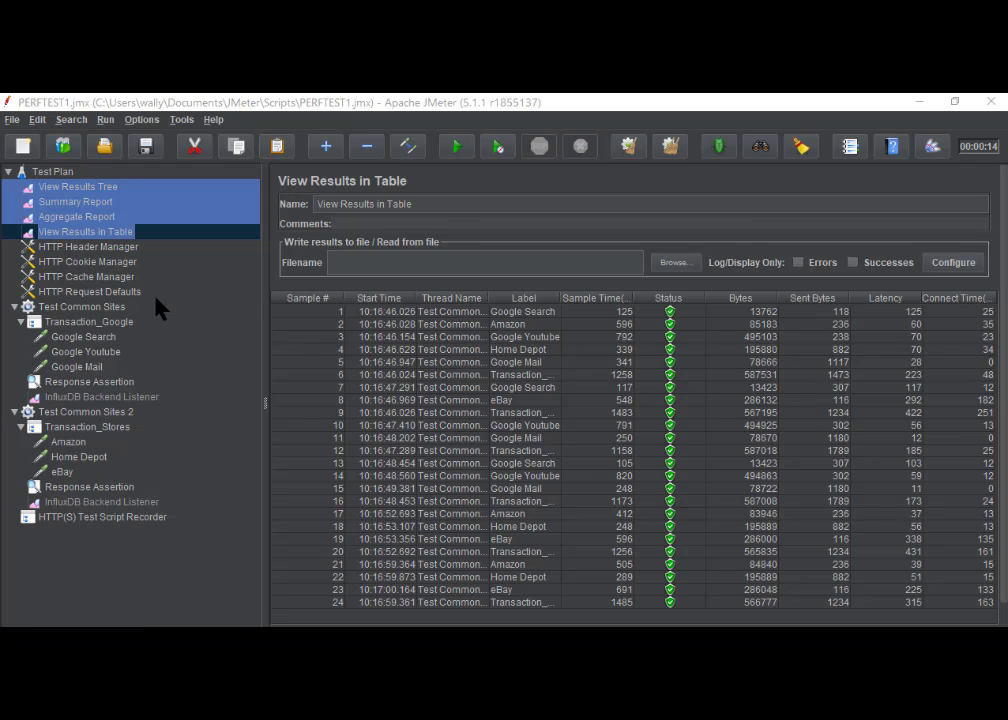
# - Review the Summary Report with the Label column widened to show full names, followed by the Aggregate Report and View Results in Table
pyautogui.click(83, 203)
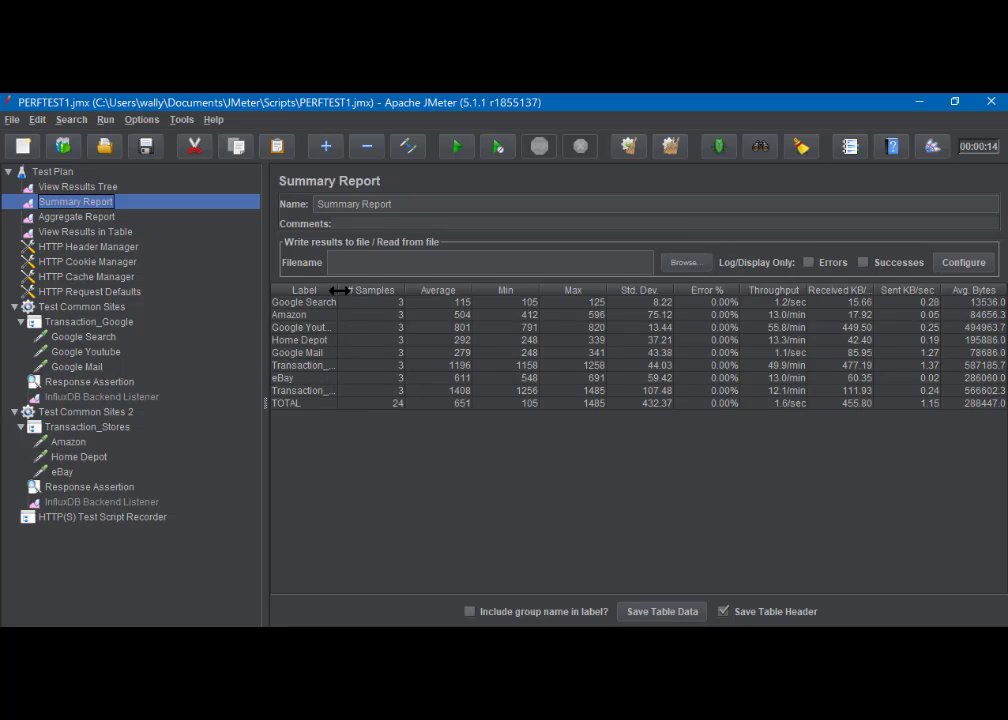
pyautogui.moveTo(336, 291); pyautogui.dragTo(361, 291)
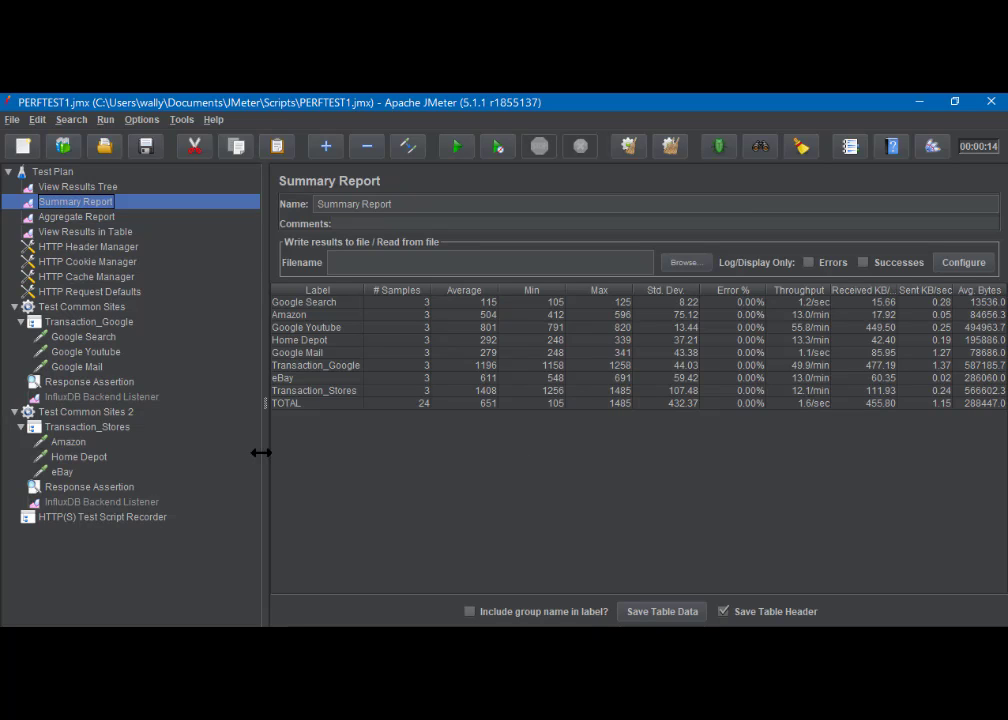
pyautogui.click(80, 218)
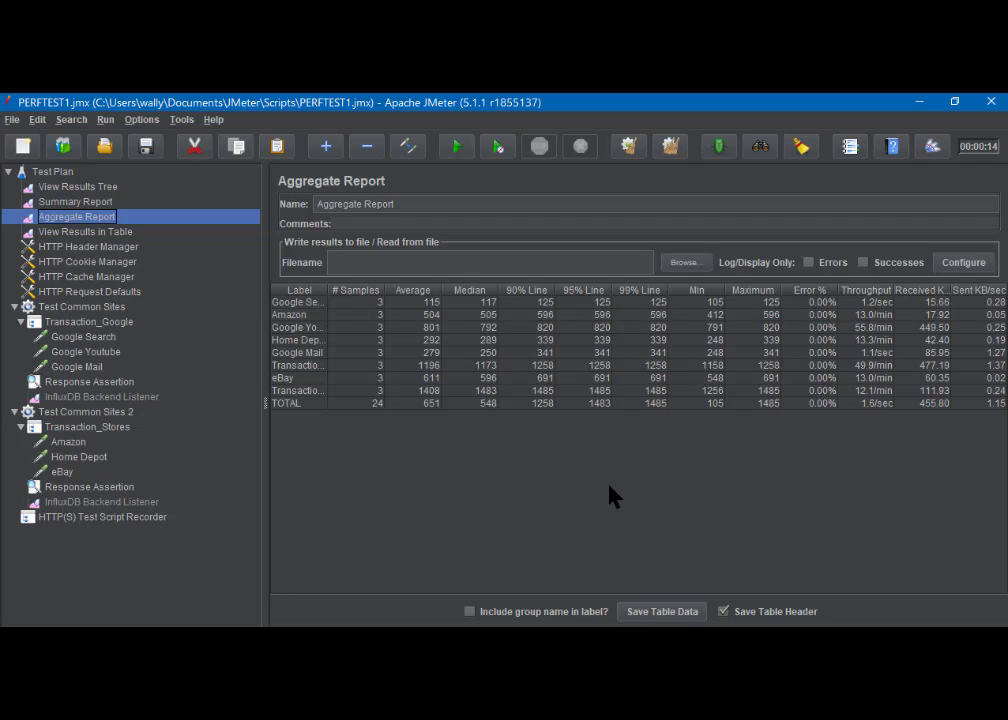
pyautogui.click(88, 232)
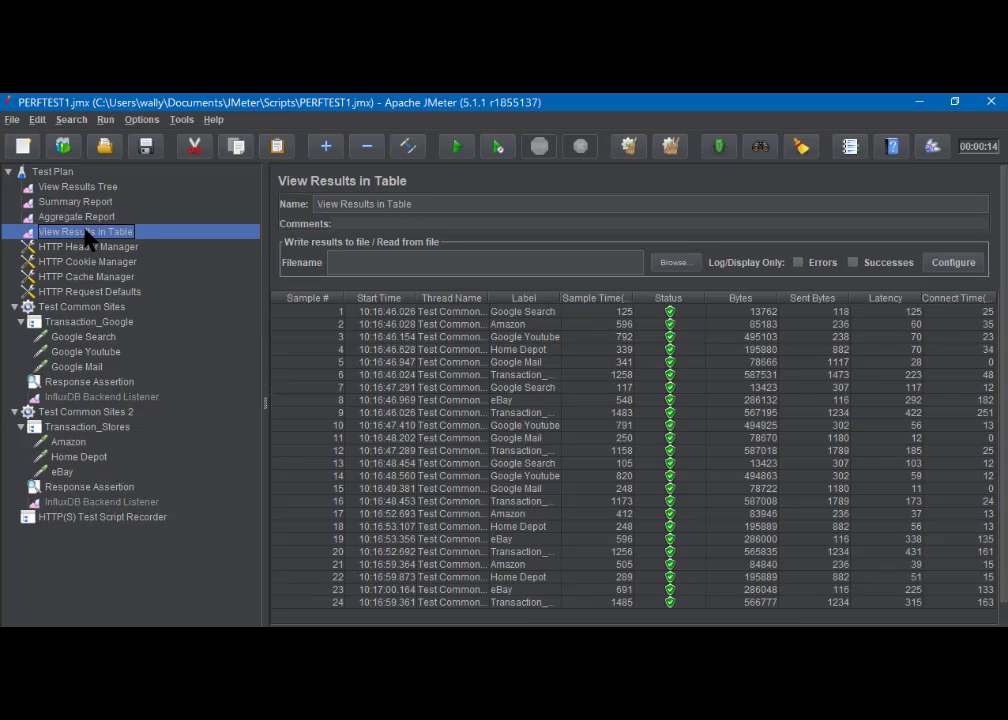